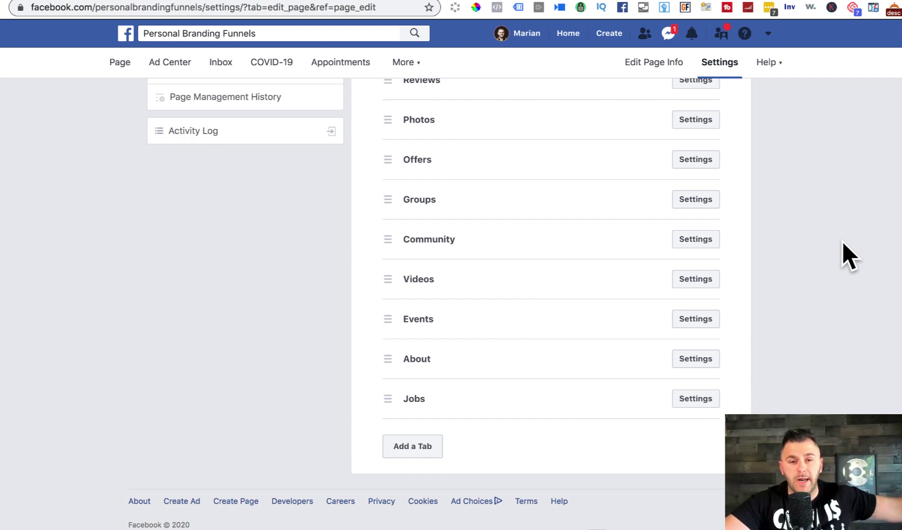
Step: Return to the Personal Branding Funnels Page's main view, then switch to the LegalZoom browser tab
scroll(842, 242, up, 7)
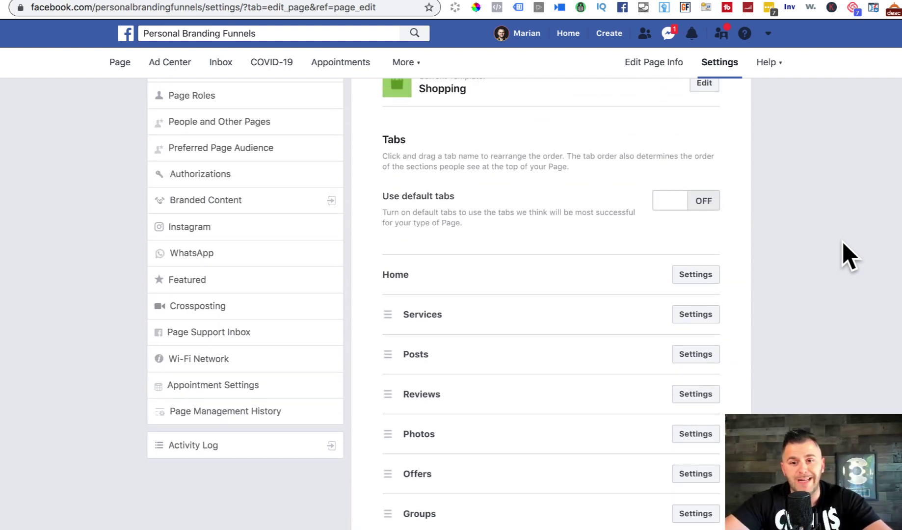
scroll(843, 242, up, 4)
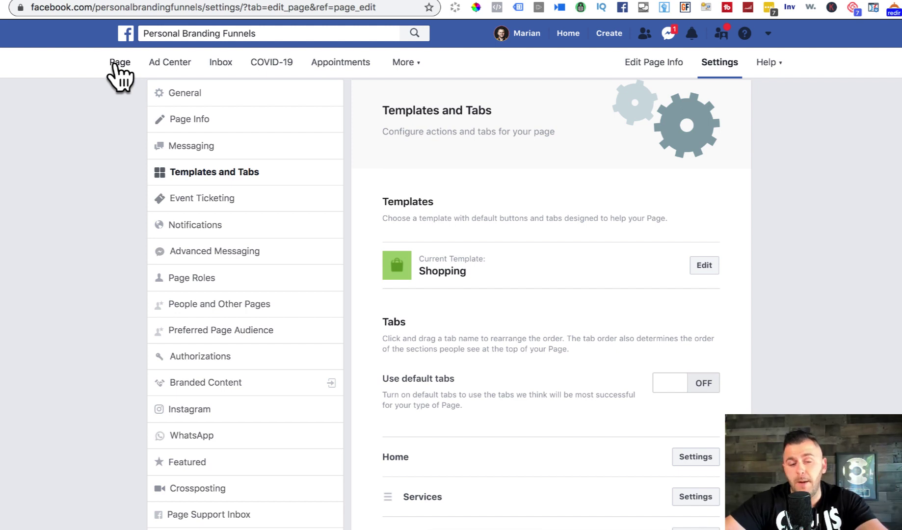
click(114, 65)
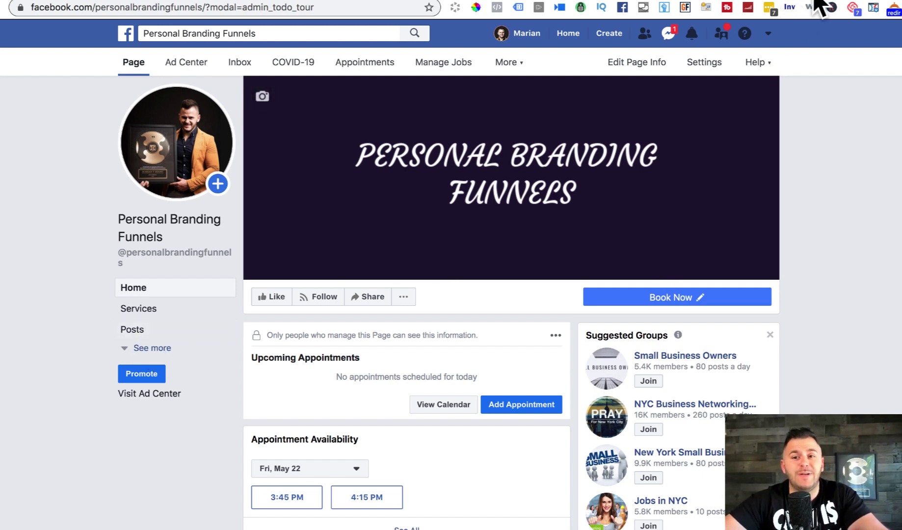
key(ctrl+Tab)
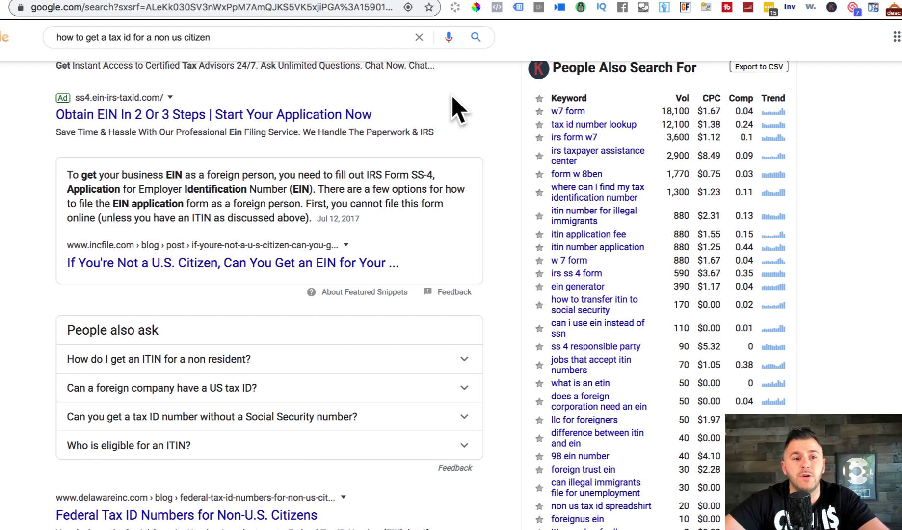
click(70, 37)
drag(58, 37, 261, 38)
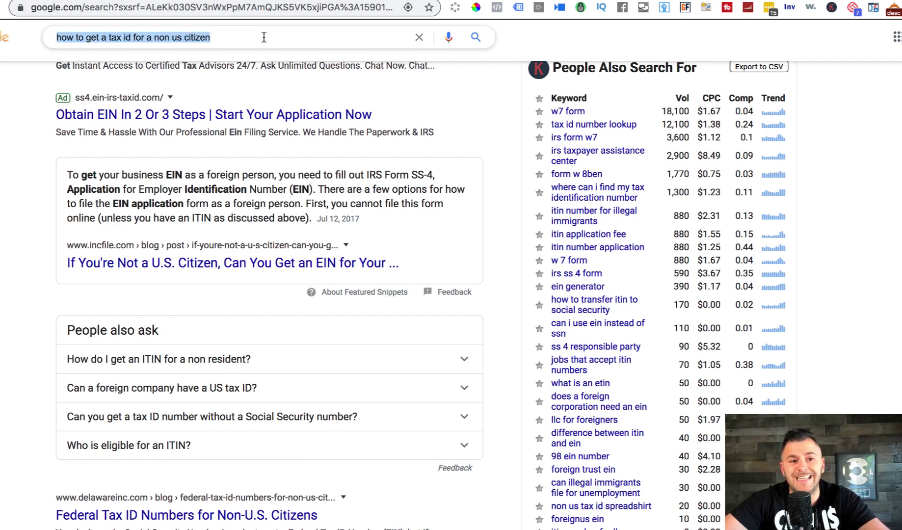
click(511, 48)
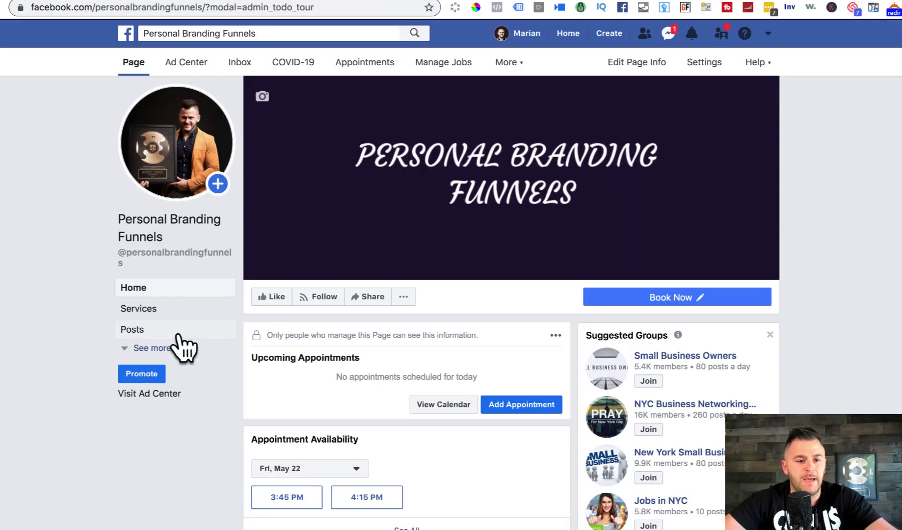
Step: Expand the Page's sidebar sections and open the Personal Branding Funnels Page's Settings
click(142, 348)
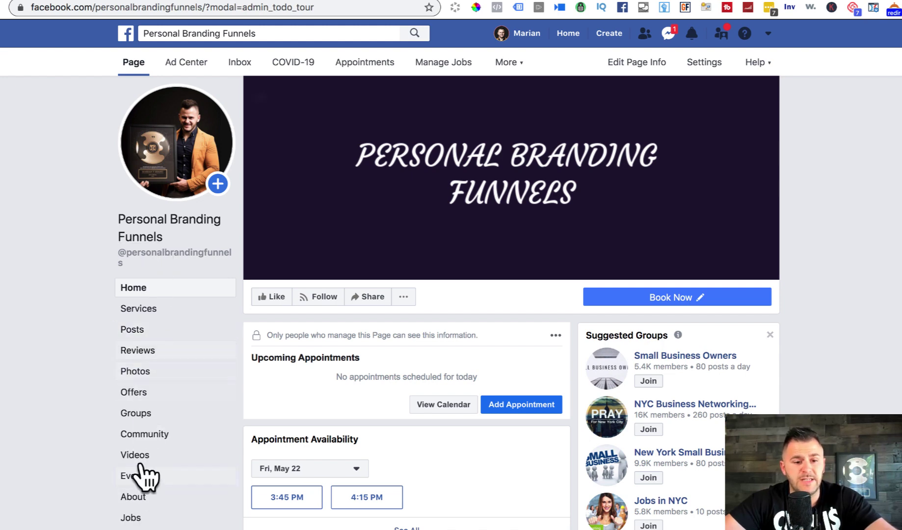
scroll(147, 499, down, 2)
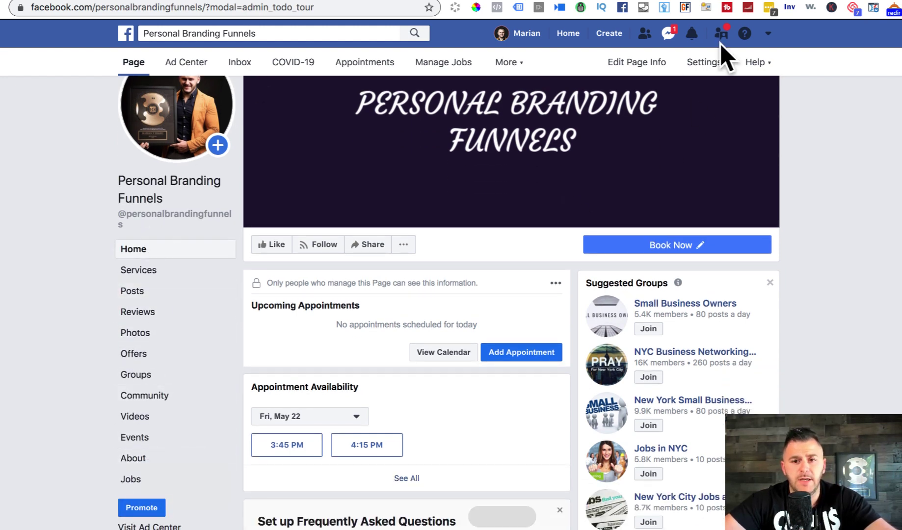
click(709, 66)
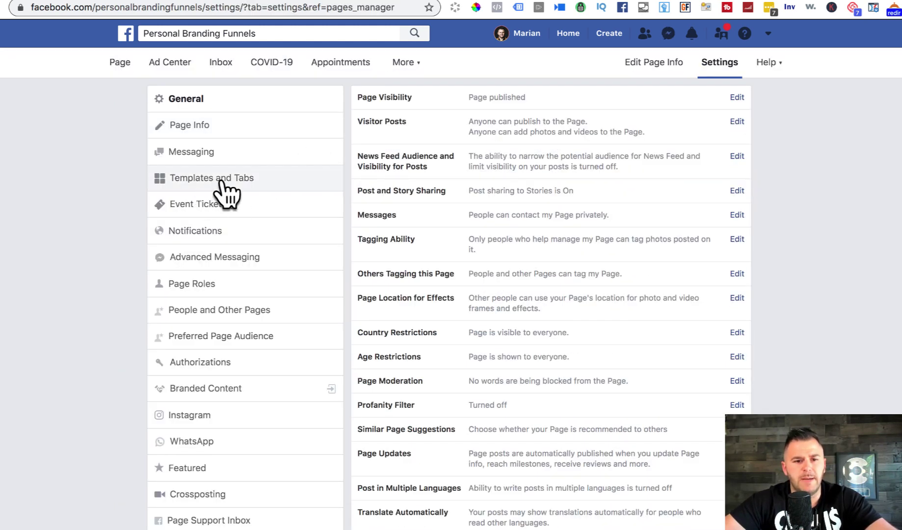
Step: Add the Shop tab to the Page under Templates and Tabs
click(223, 180)
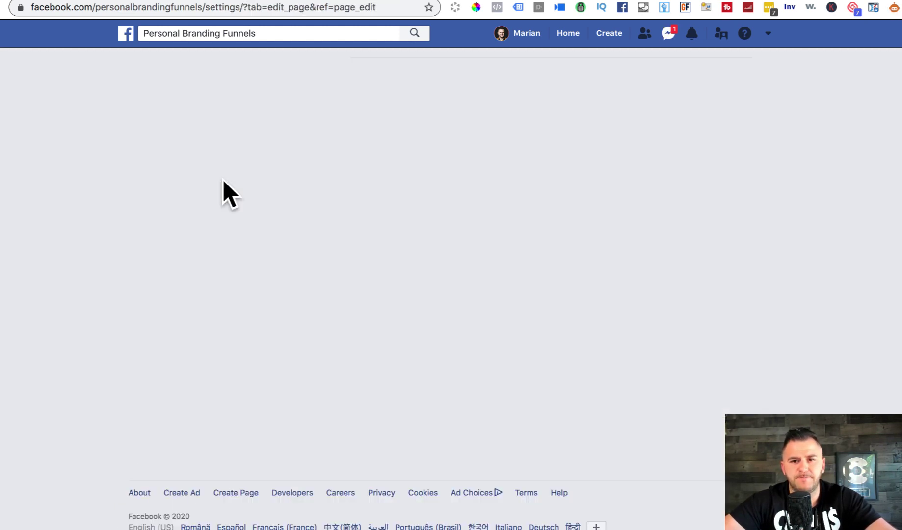
scroll(726, 271, down, 5)
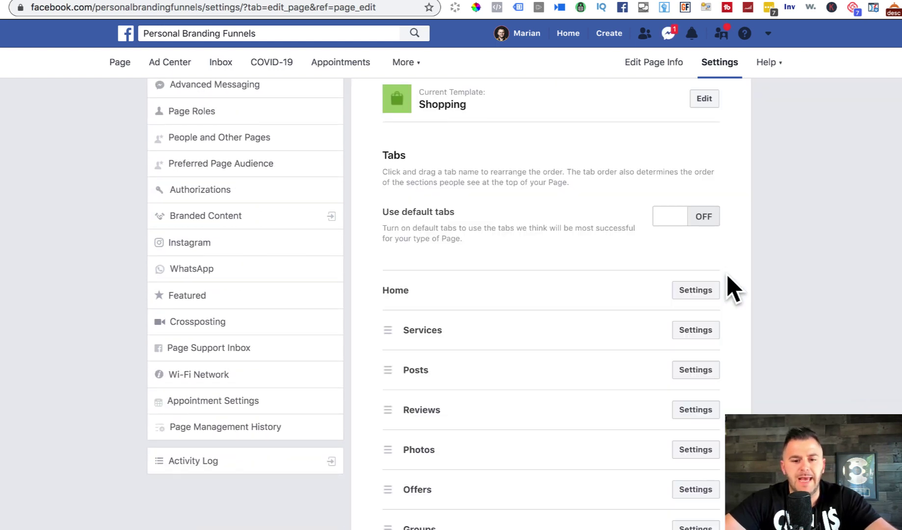
scroll(728, 285, down, 8)
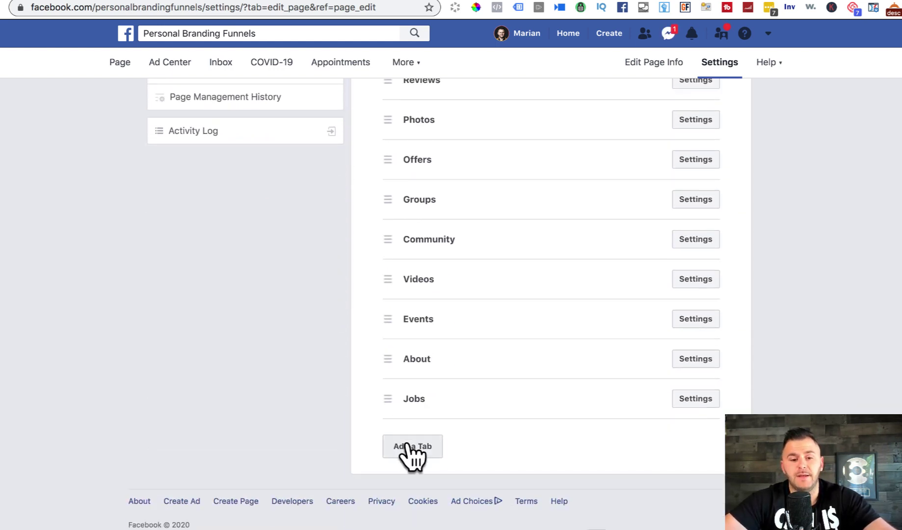
click(411, 447)
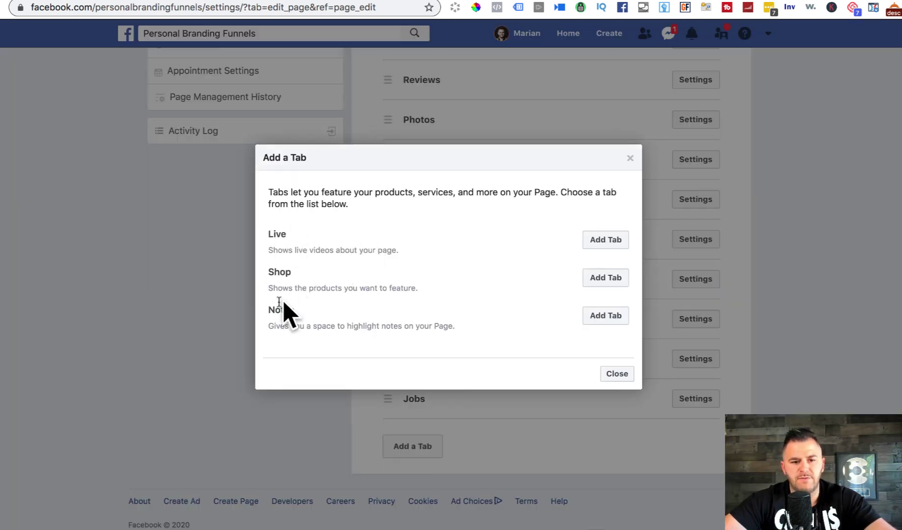
click(611, 278)
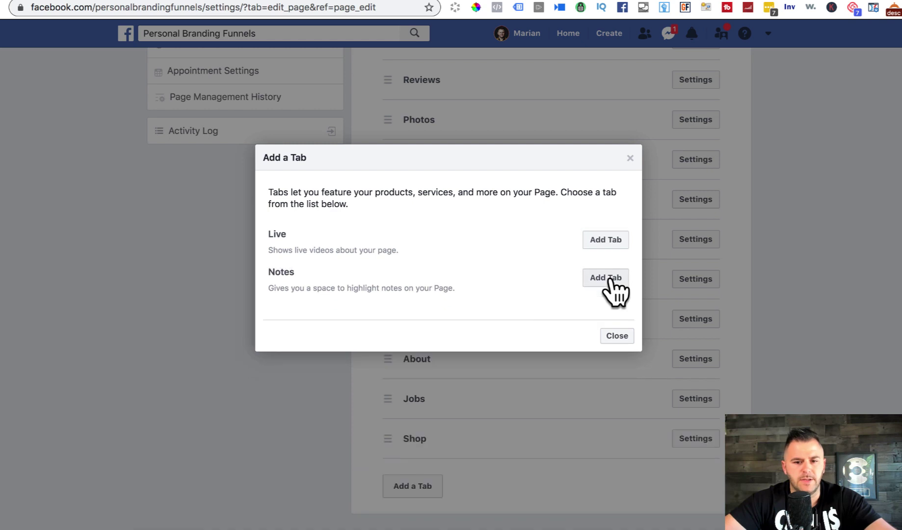
click(631, 158)
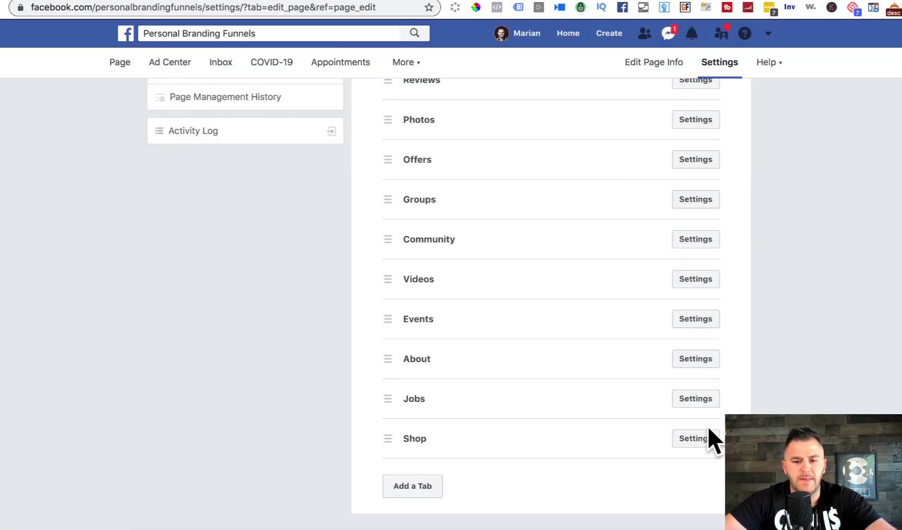
Step: In the Shop tab settings, copy its share URL and save
click(693, 438)
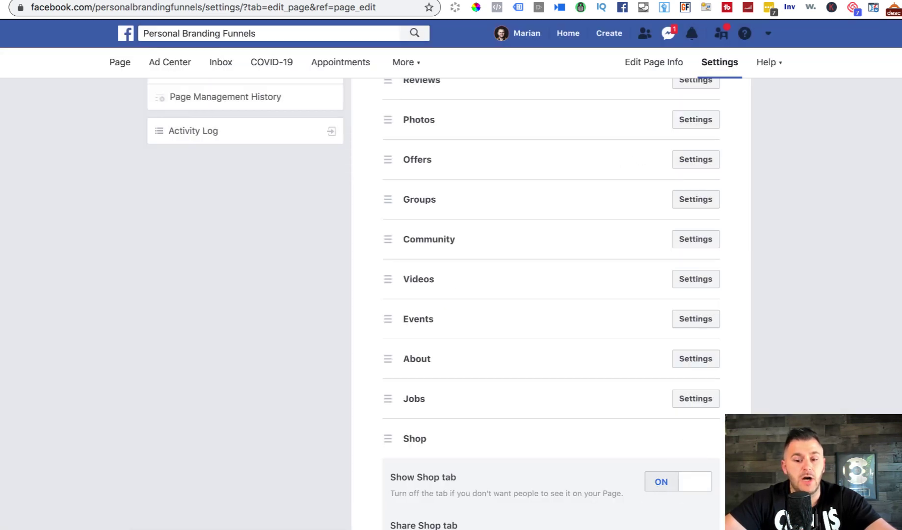
scroll(658, 491, down, 5)
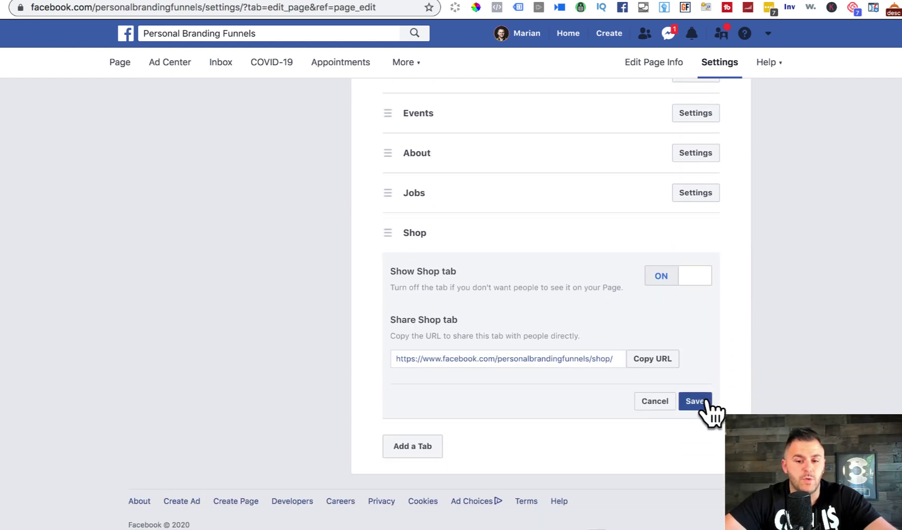
click(651, 359)
click(694, 401)
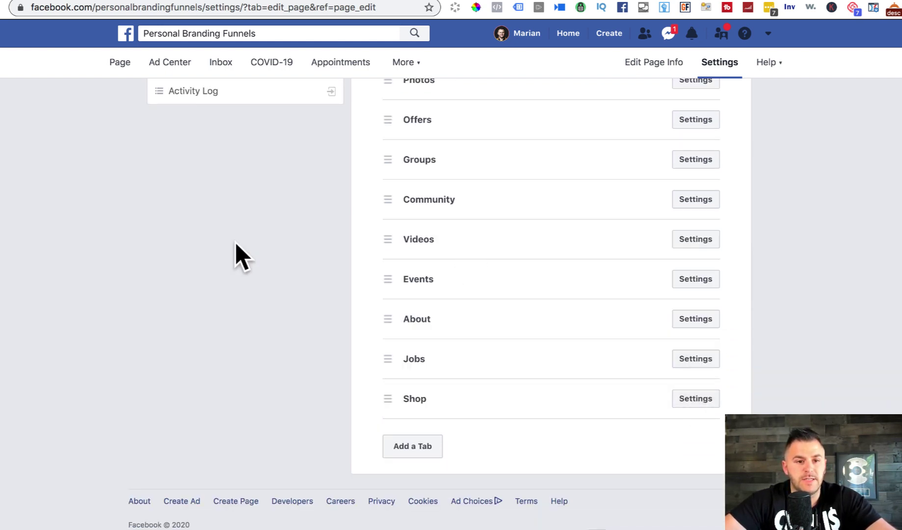
Step: Open the Shop section from the Page's expanded left sidebar to show the Set Up Shop dialog
click(122, 67)
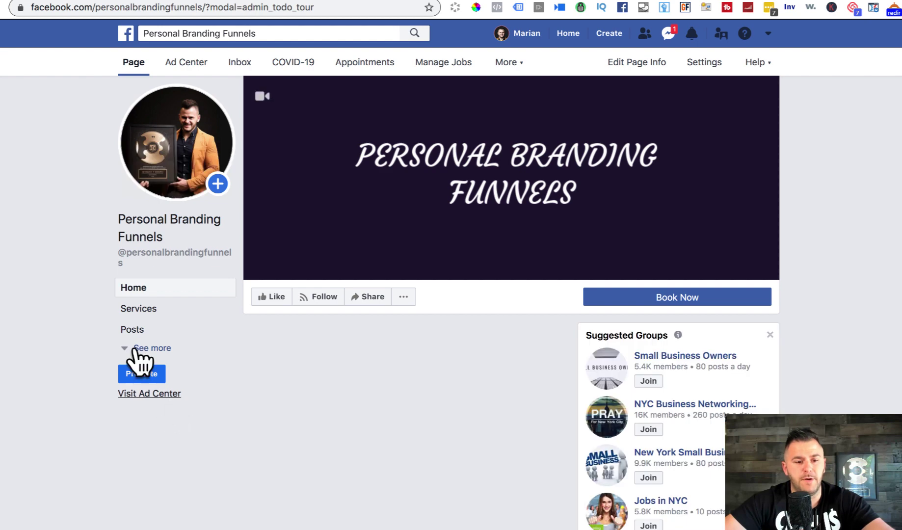
click(136, 349)
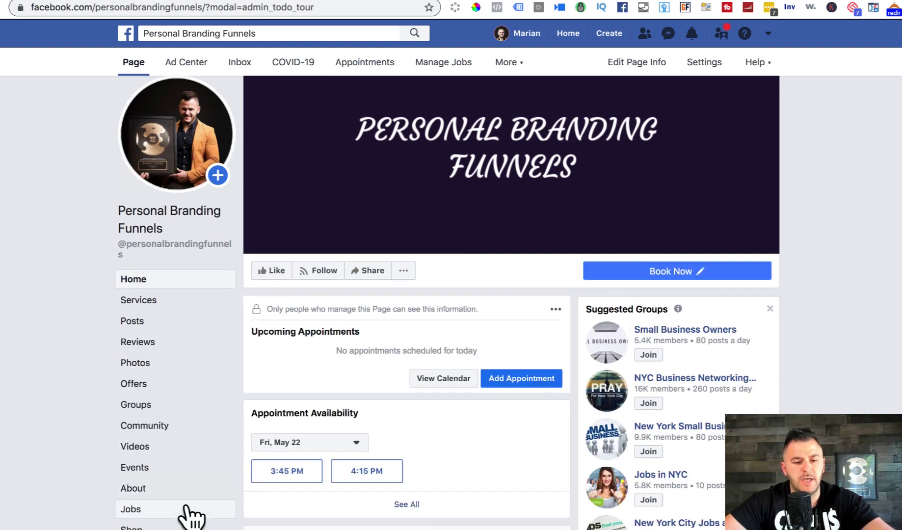
scroll(190, 515, down, 2)
click(132, 426)
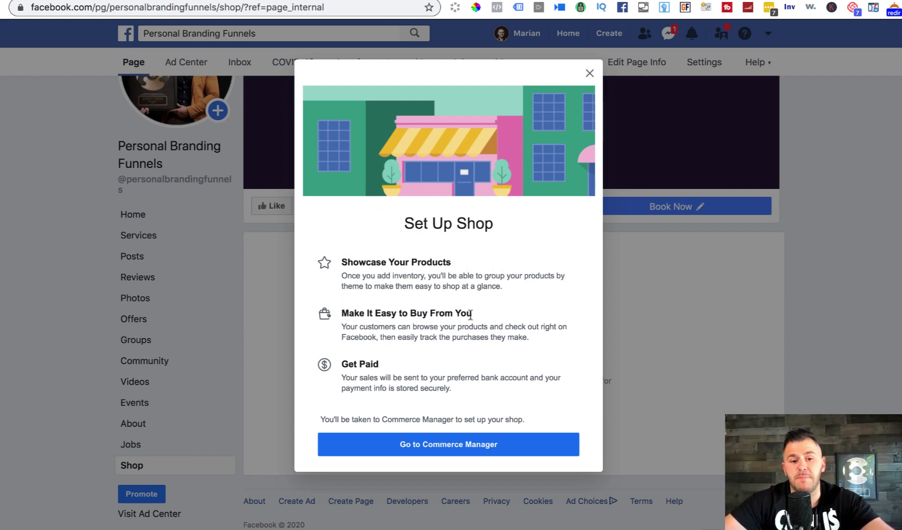
Step: Go to Commerce Manager and start Set Up under Link Business Accounts
click(466, 444)
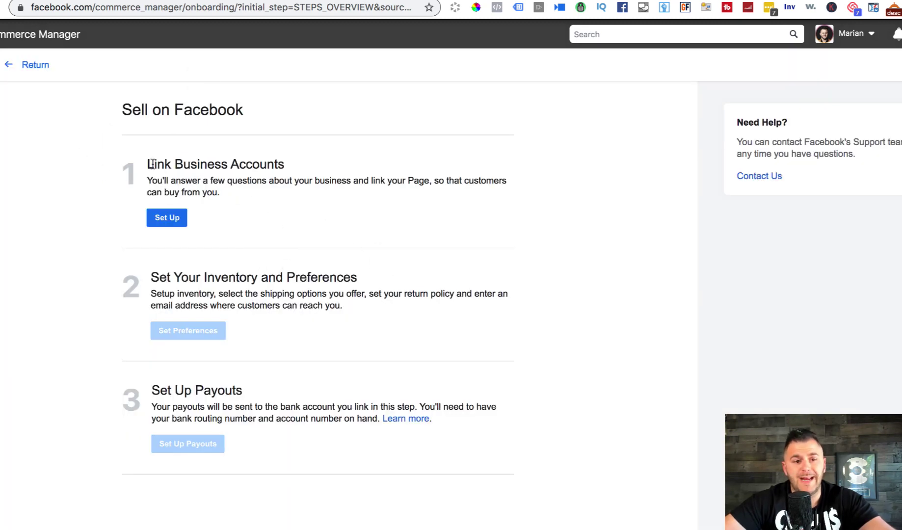
drag(151, 164, 286, 164)
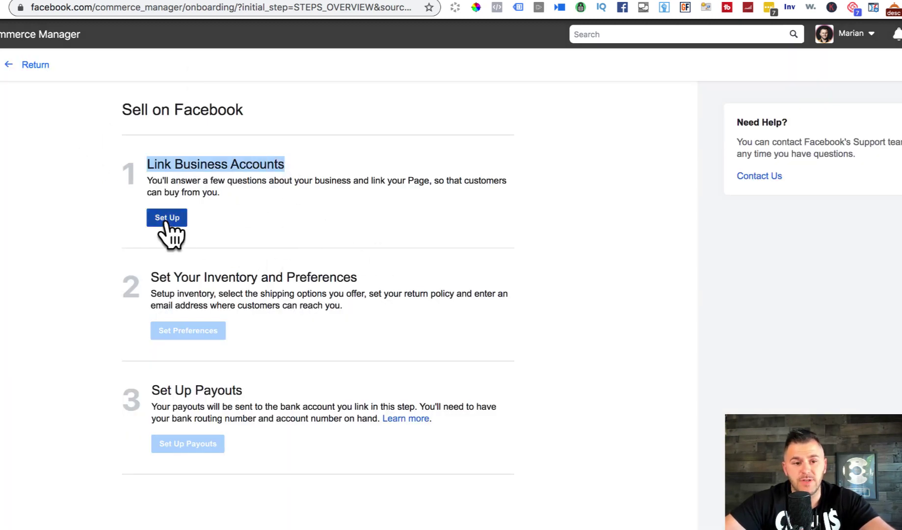
click(178, 217)
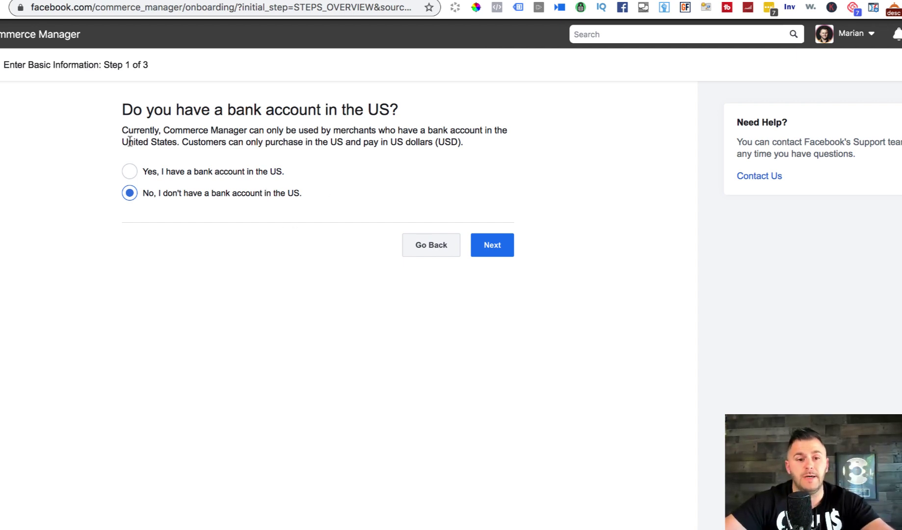
Step: Answer the US bank account question and choose the Personal Branding Funnels Page to link
click(129, 172)
click(493, 245)
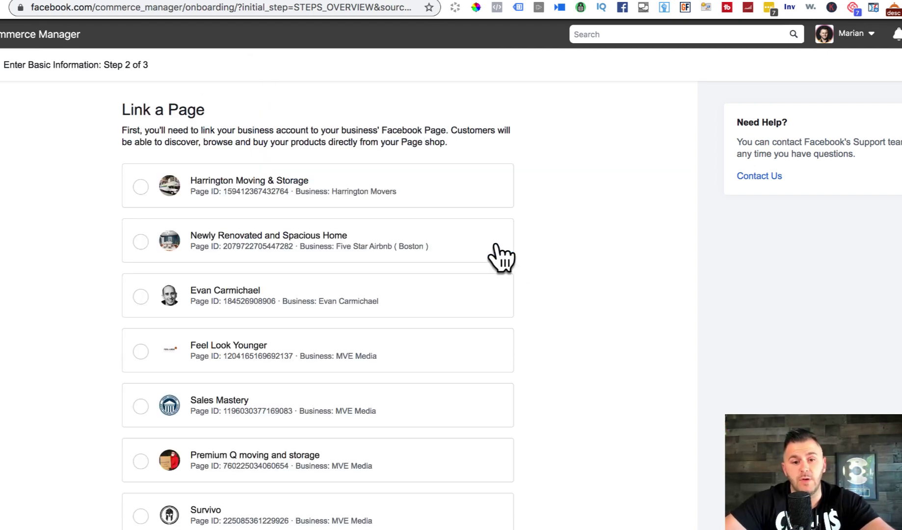
scroll(648, 272, down, 5)
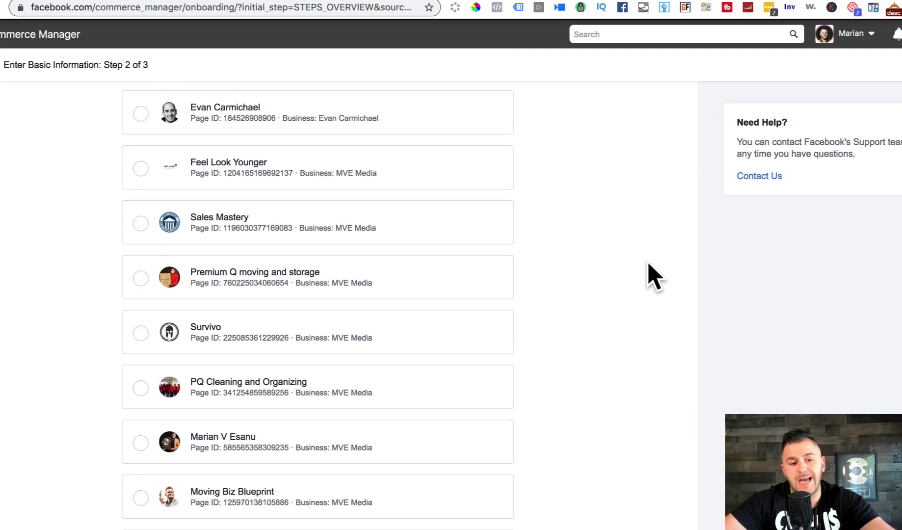
scroll(654, 277, down, 9)
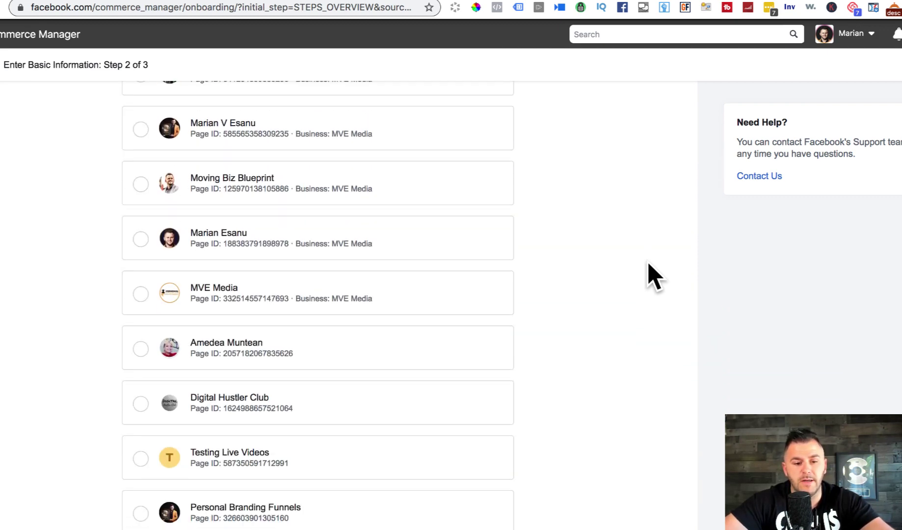
click(140, 357)
scroll(678, 383, down, 5)
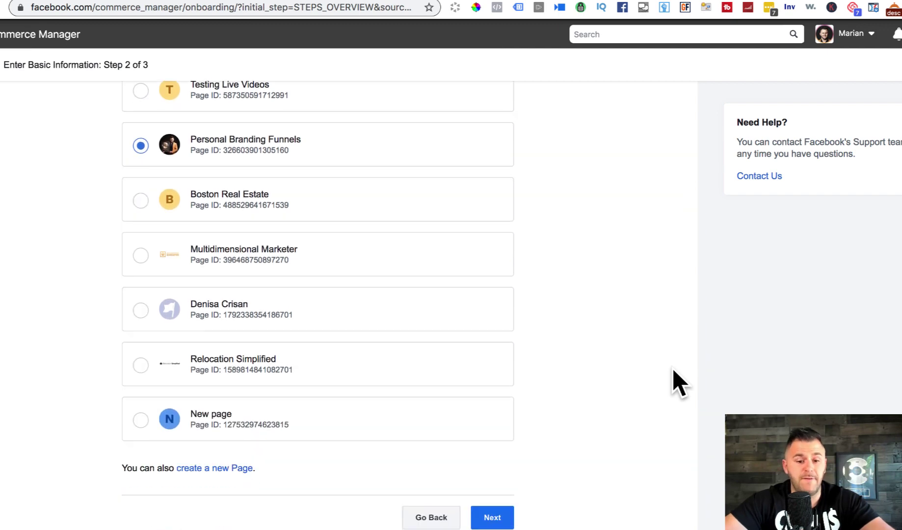
click(492, 518)
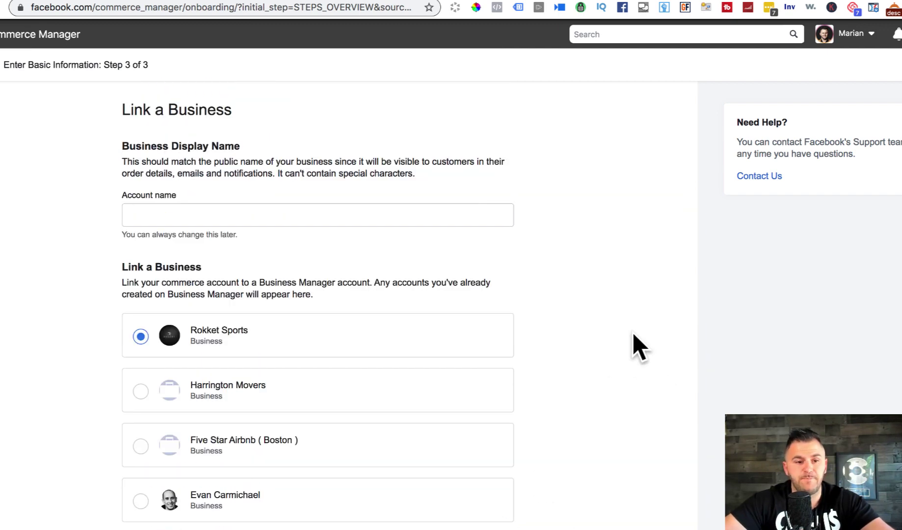
Step: Name the account 'Personal Branding Funnels' and select MVE Media as the linked business
click(219, 221)
text(Personal B)
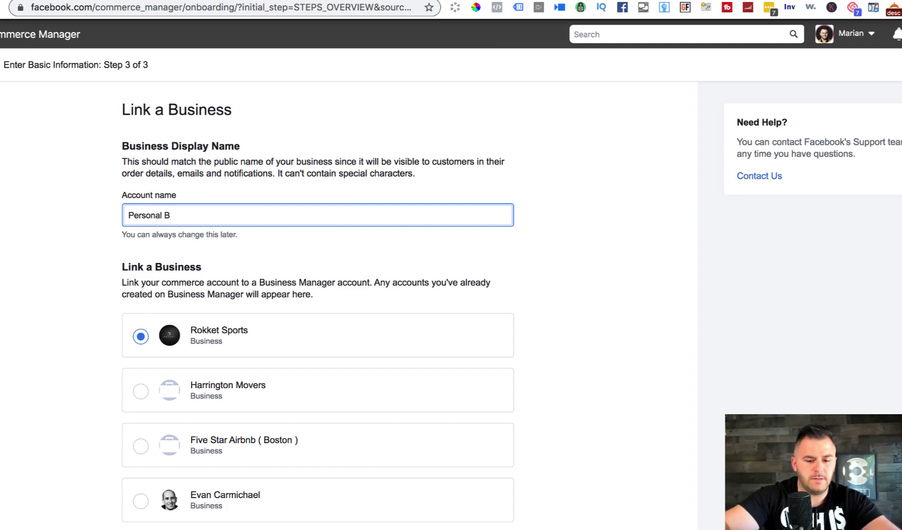
text(randing Funne)
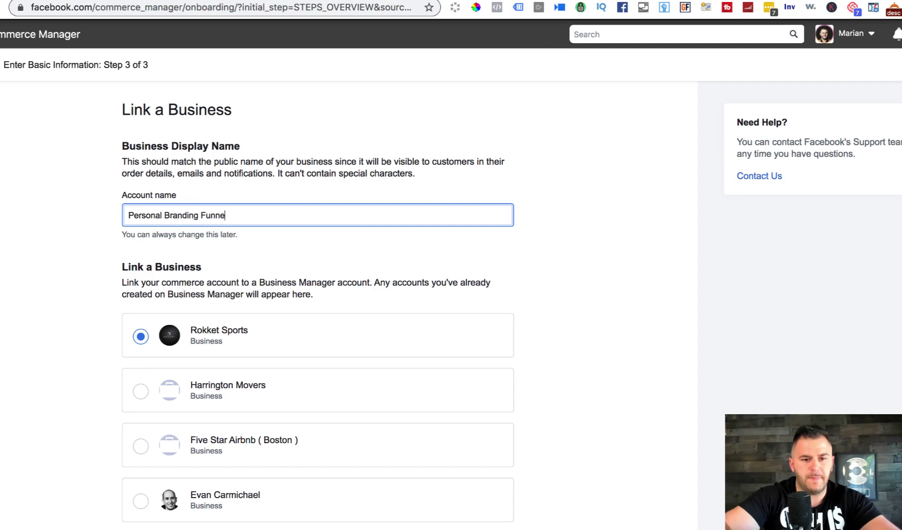
text(ls)
click(666, 238)
scroll(668, 239, down, 3)
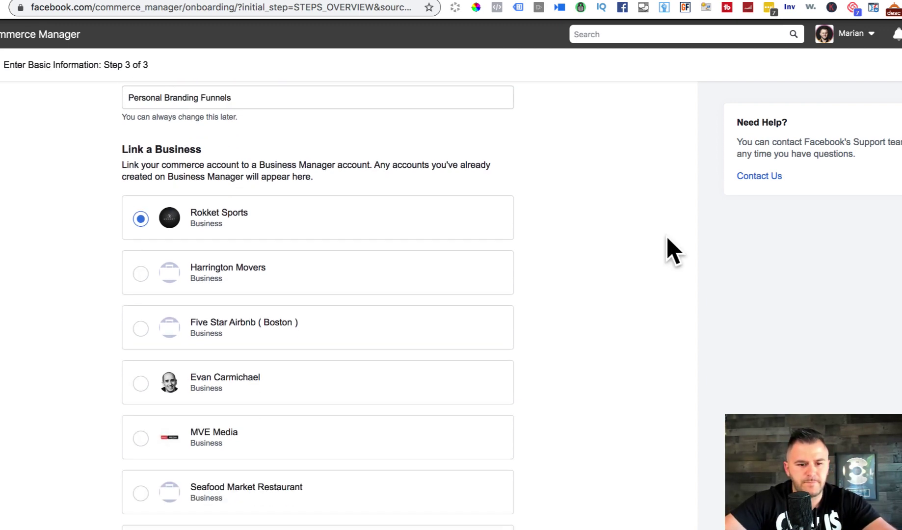
scroll(668, 239, down, 3)
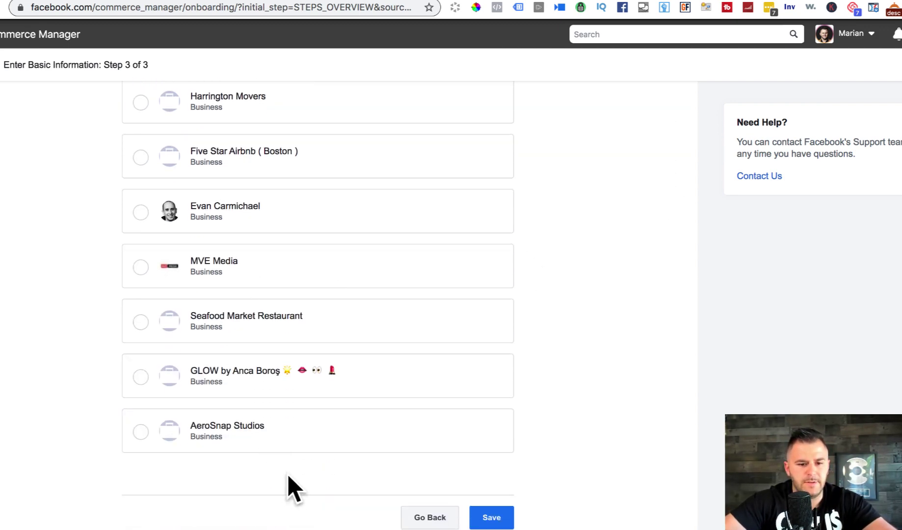
scroll(294, 488, up, 2)
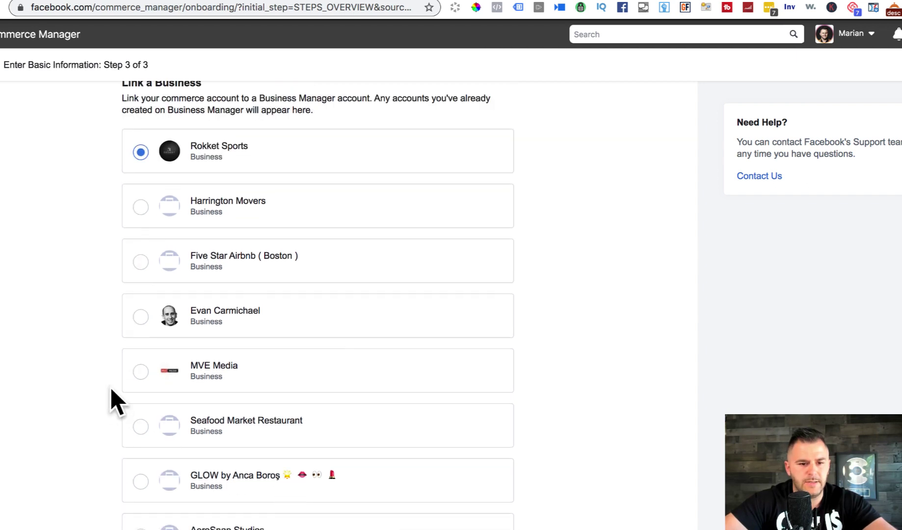
click(141, 372)
scroll(594, 417, down, 2)
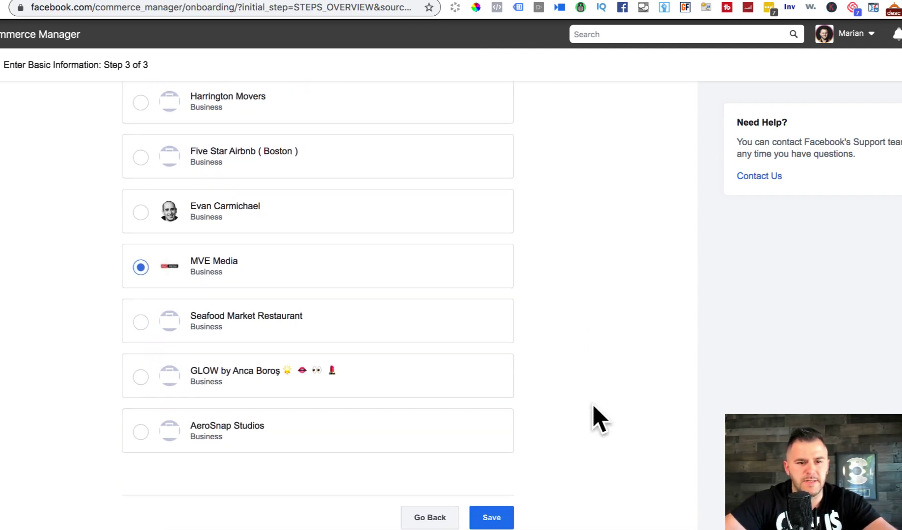
Step: Save the linked accounts and review the Sell on Facebook overview showing Link Business Accounts complete
click(504, 527)
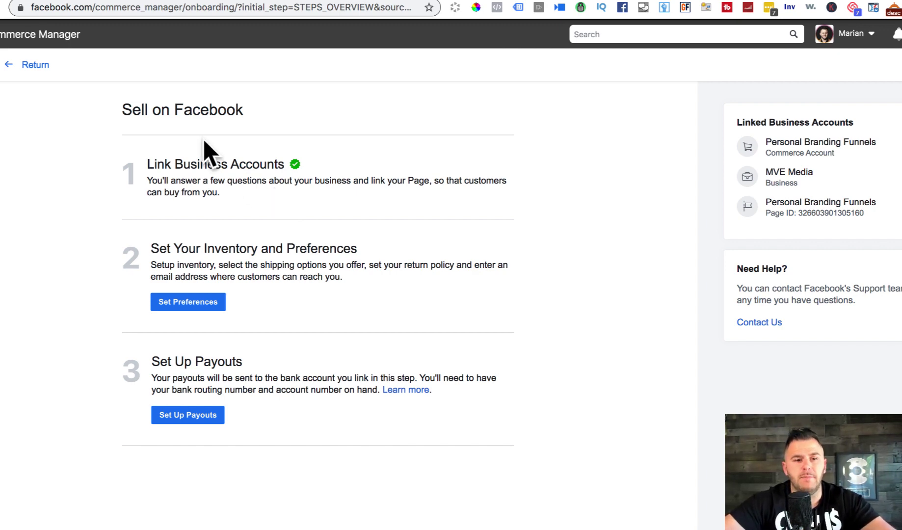
drag(122, 105, 312, 120)
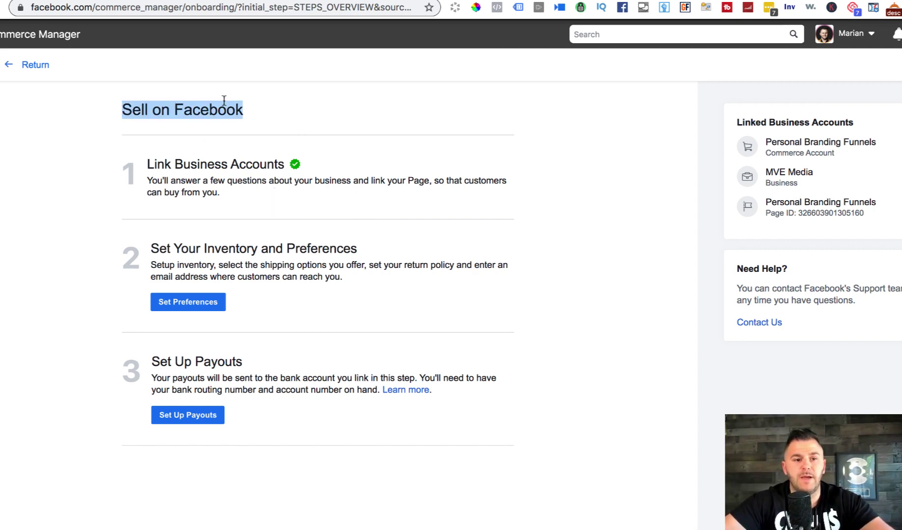
click(127, 111)
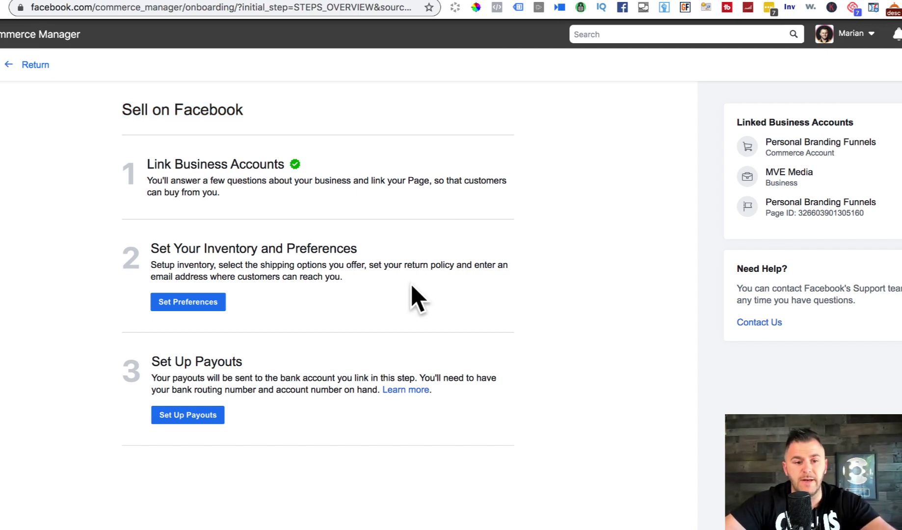
scroll(416, 297, down, 2)
drag(149, 170, 322, 168)
click(319, 166)
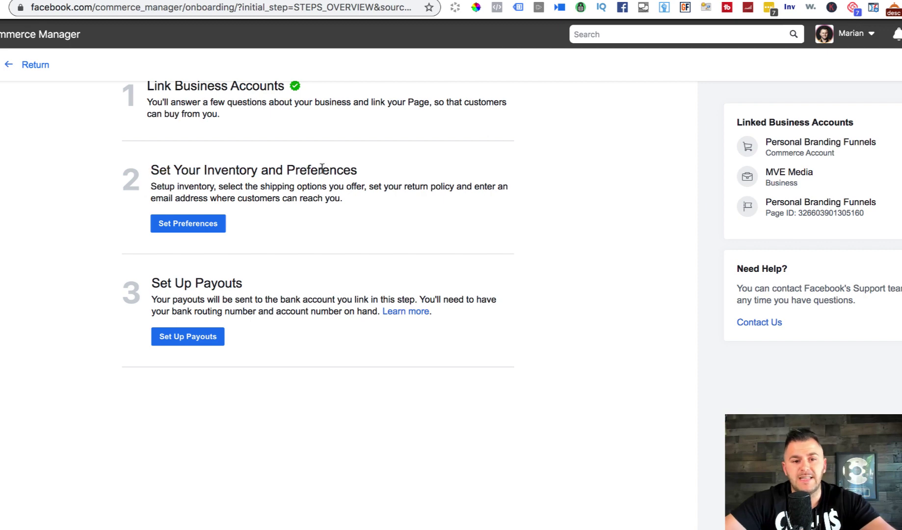
Step: Choose Catalog_Products as the shop's catalog under Set Preferences
click(190, 227)
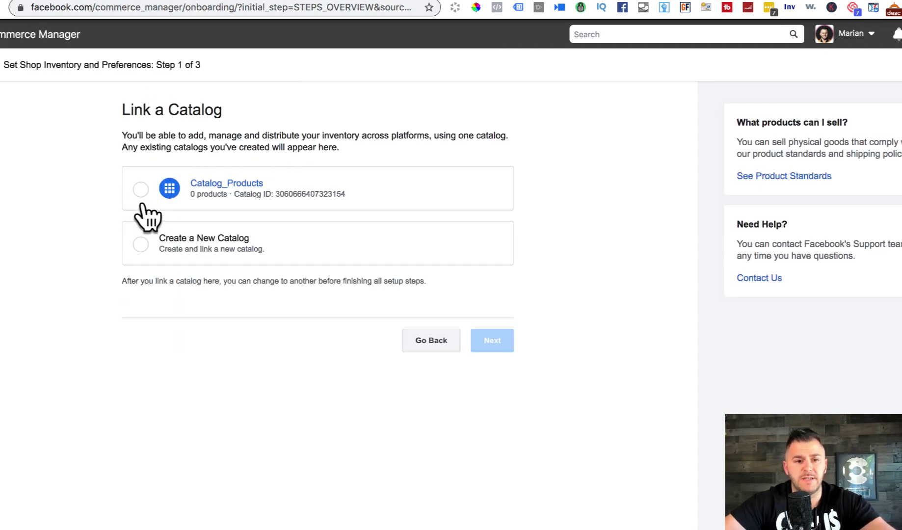
click(138, 191)
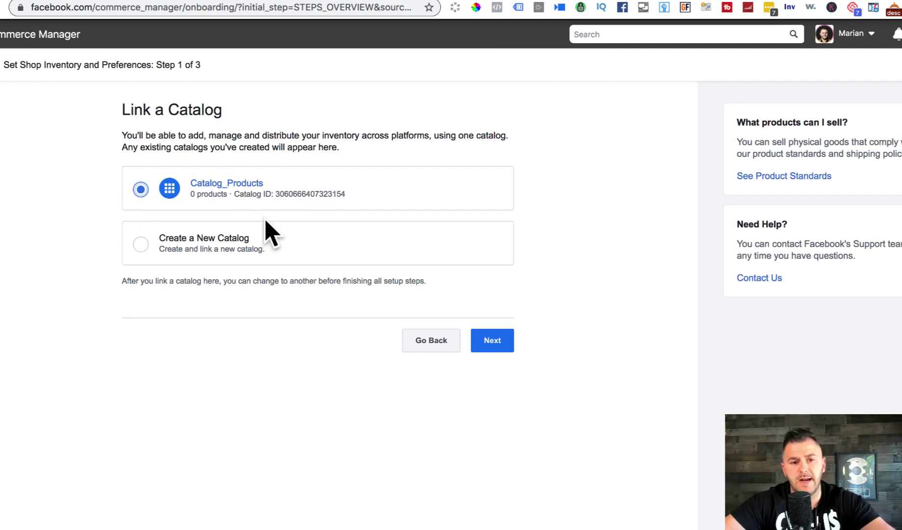
click(494, 340)
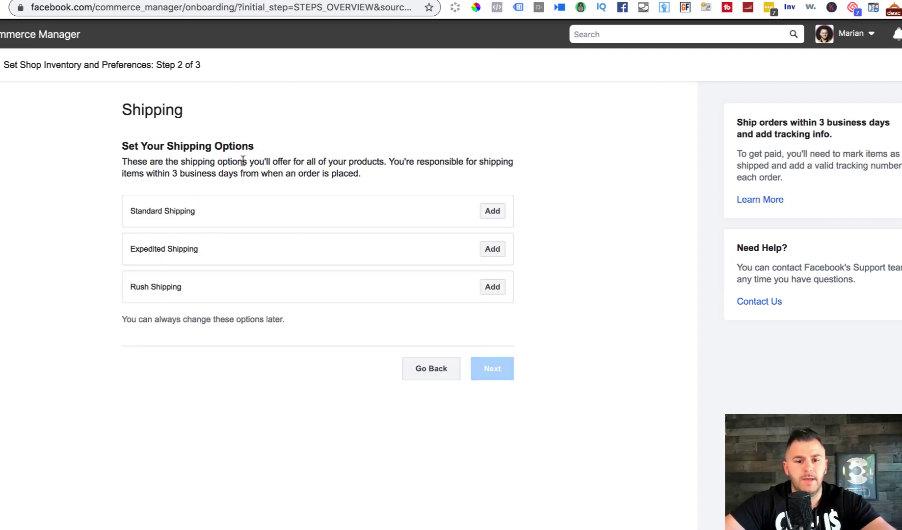
Step: Add free Standard Shipping with a 1 to 3 day delivery time
click(492, 212)
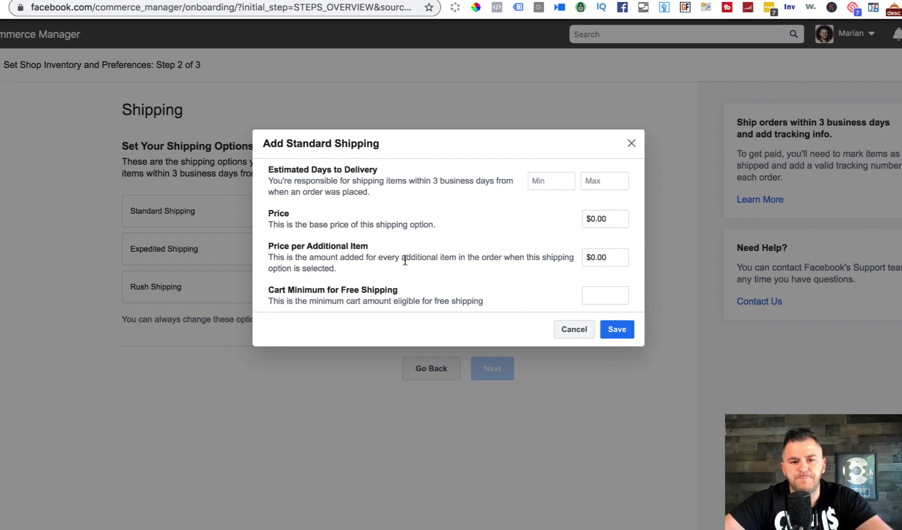
click(617, 329)
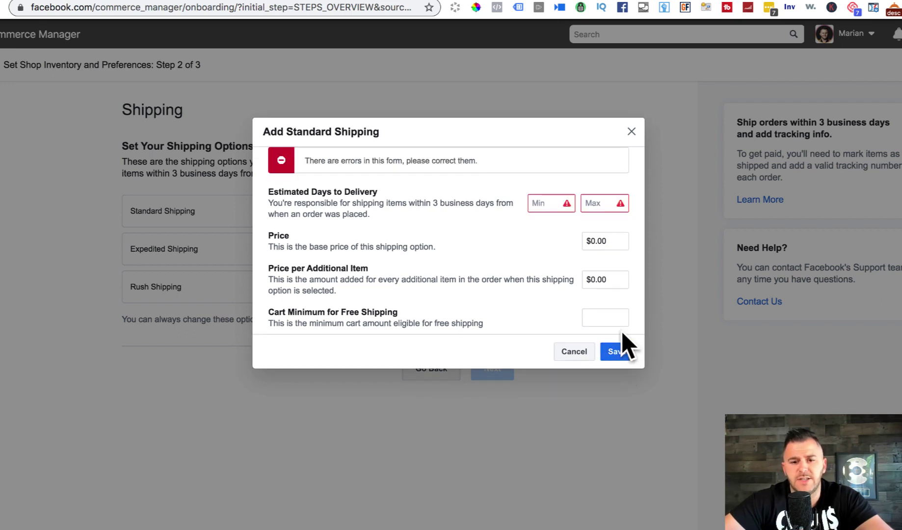
click(542, 203)
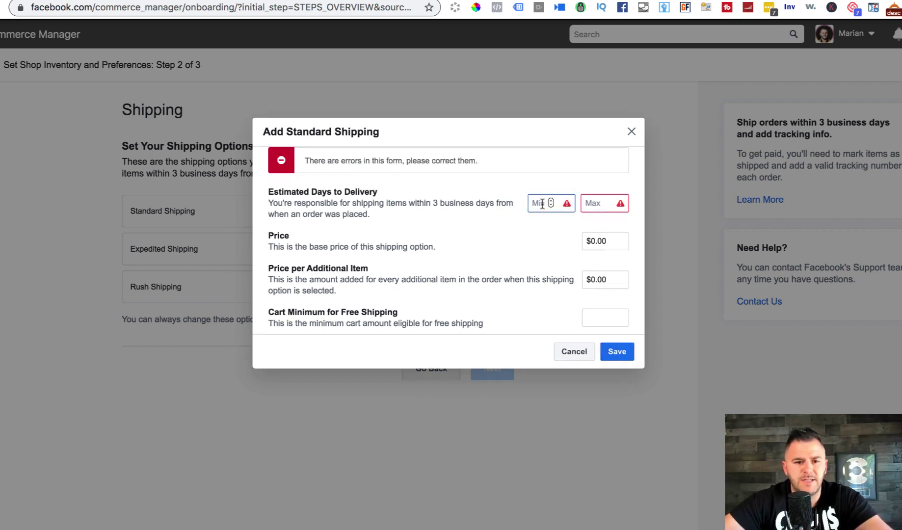
text(1)
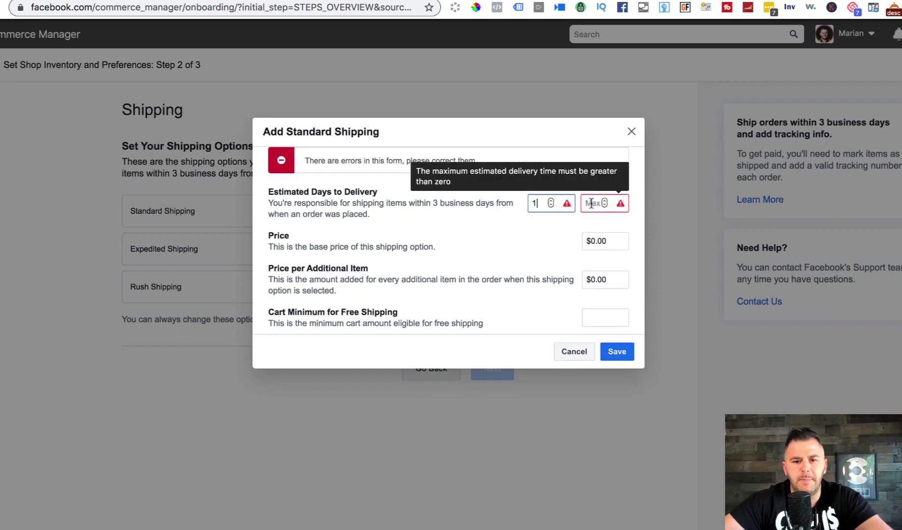
click(592, 203)
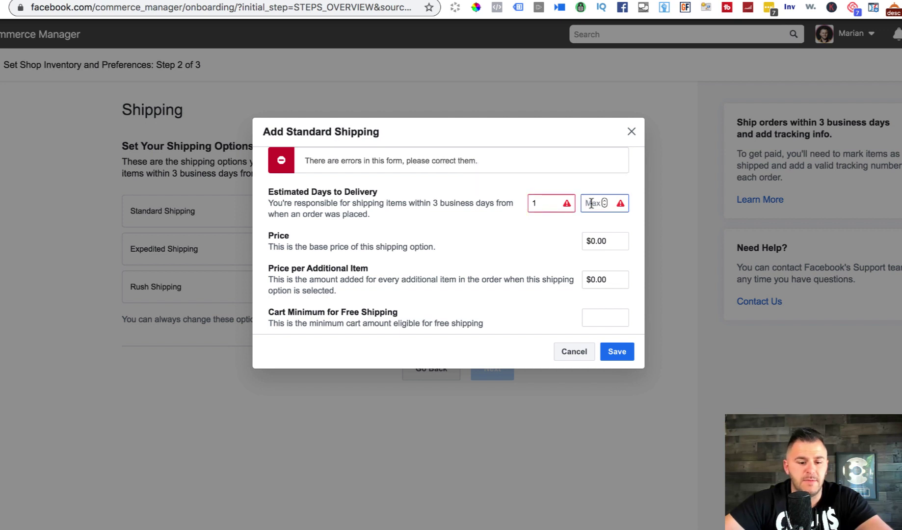
text(3)
click(624, 353)
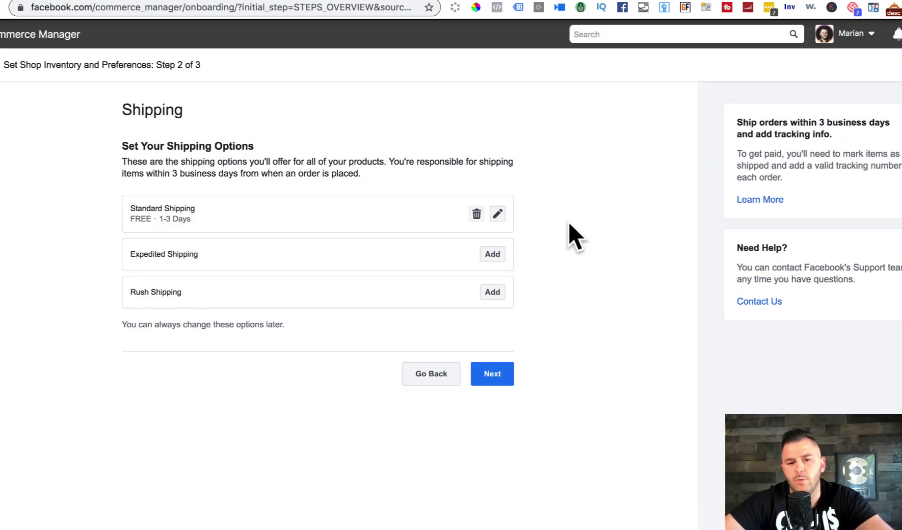
Step: Keep the 30-day return policy, enter the customer service e-mail, and save
click(504, 384)
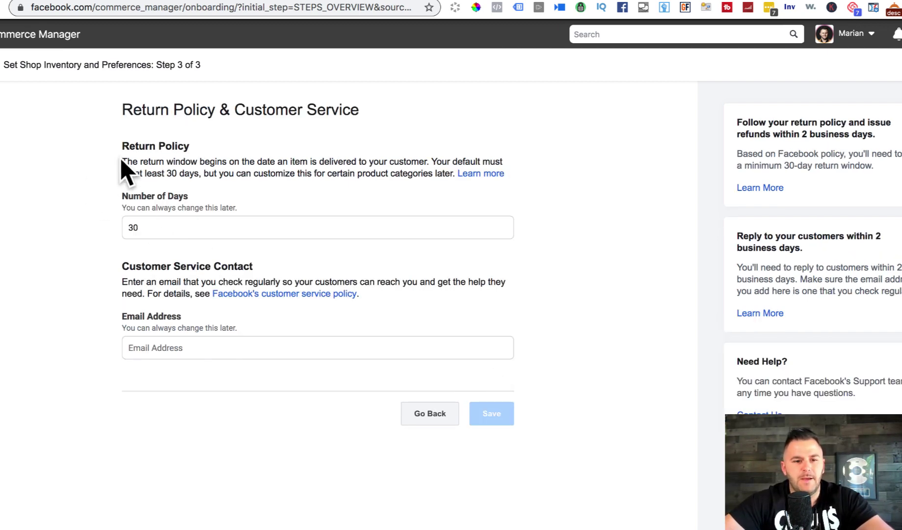
drag(120, 145, 203, 146)
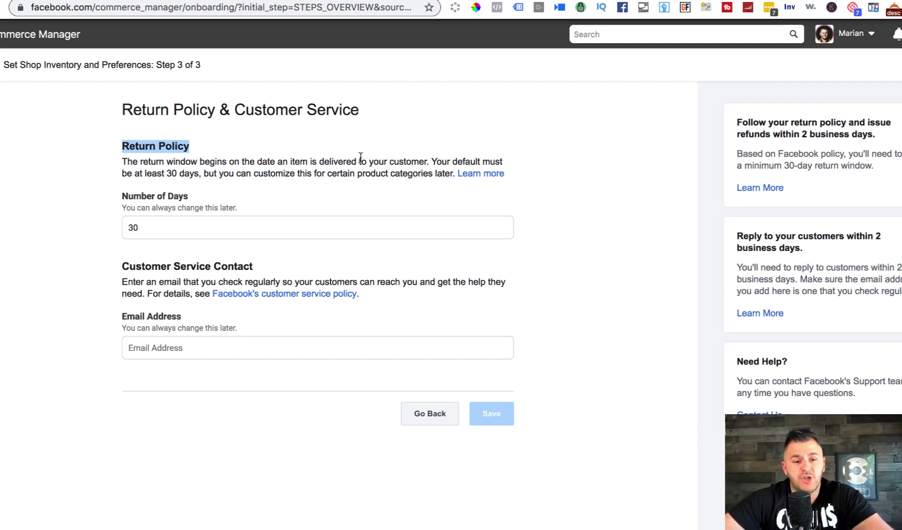
click(191, 354)
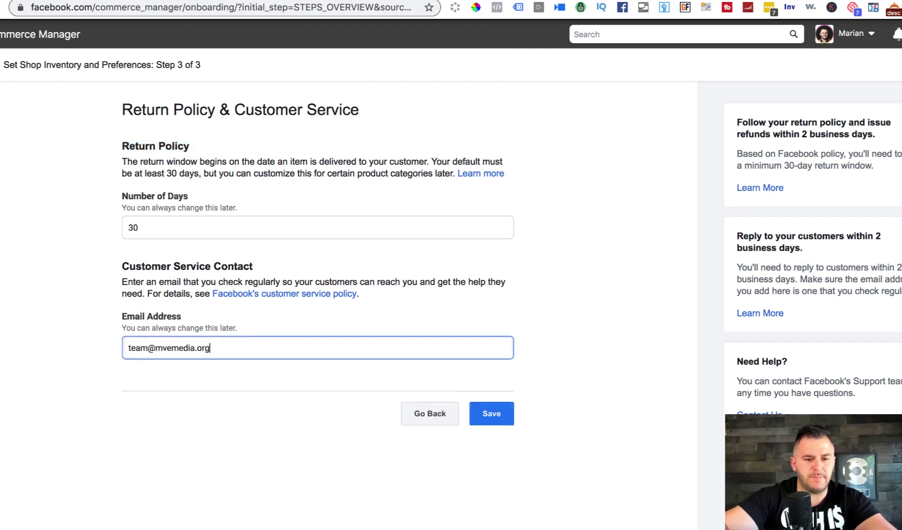
click(491, 413)
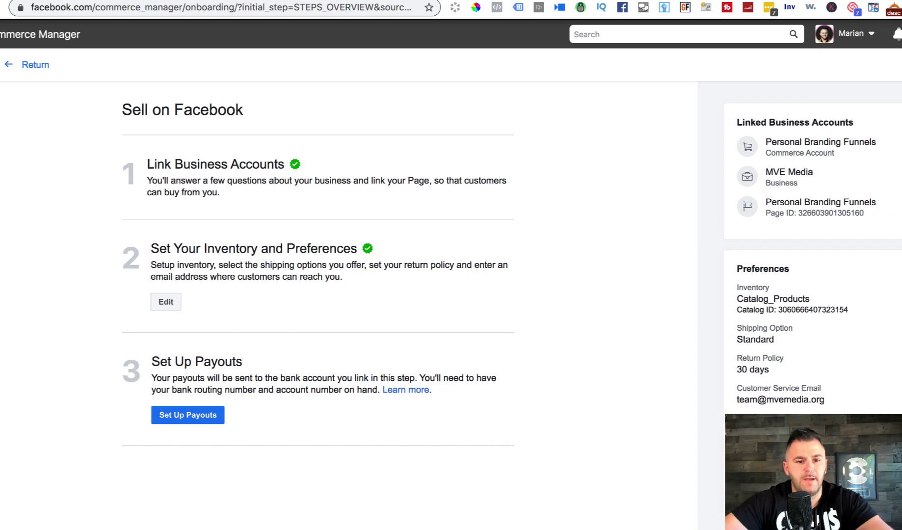
drag(121, 156, 385, 246)
click(406, 211)
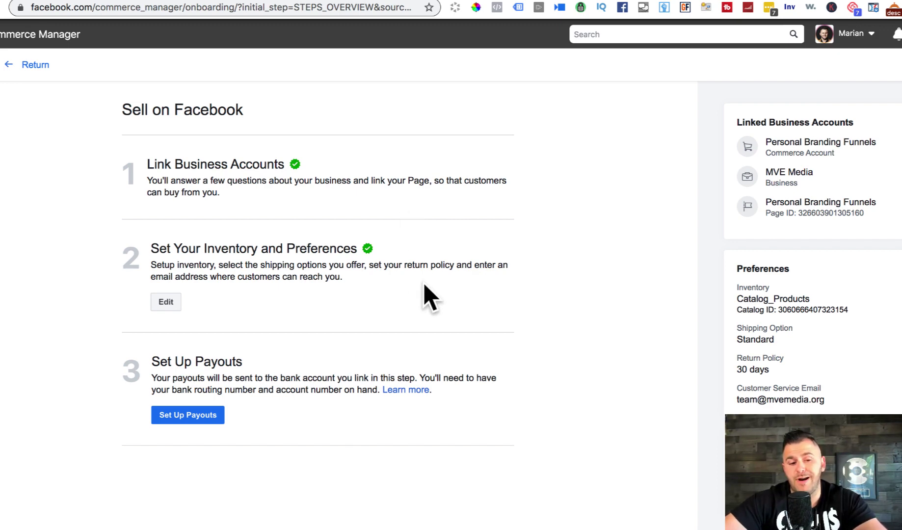
Step: Start Set Up Payouts, autofill the business address, and continue to What do you sell?
click(206, 416)
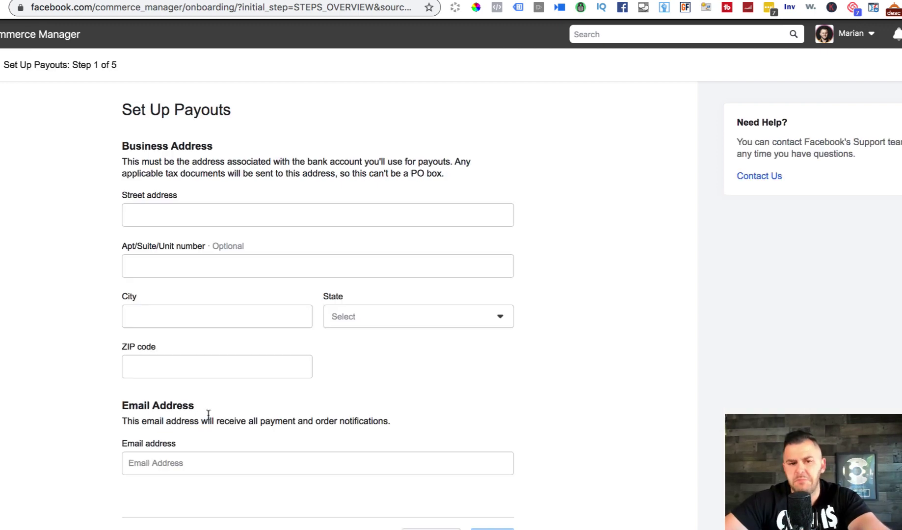
click(207, 209)
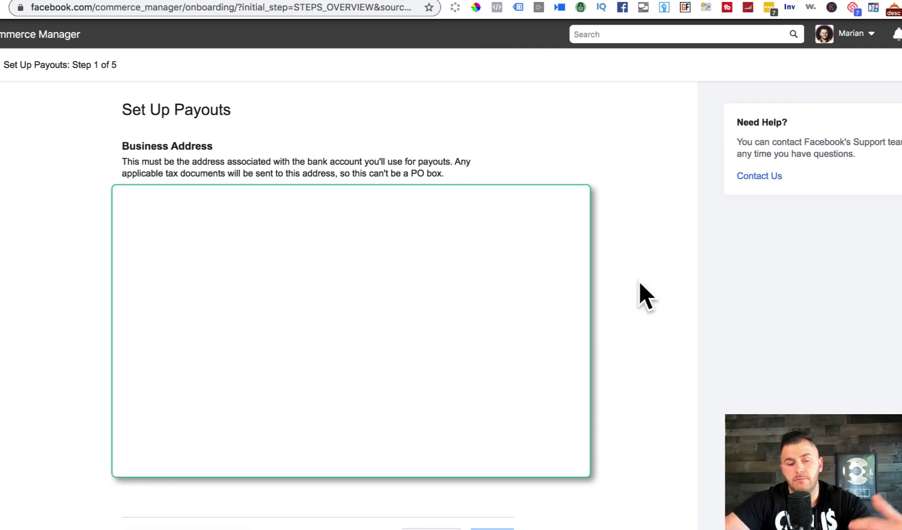
scroll(640, 283, down, 1)
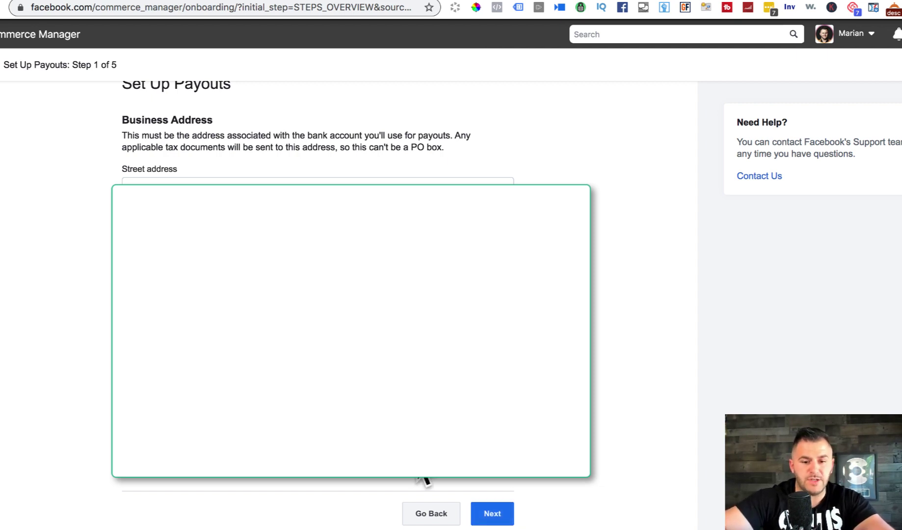
click(484, 512)
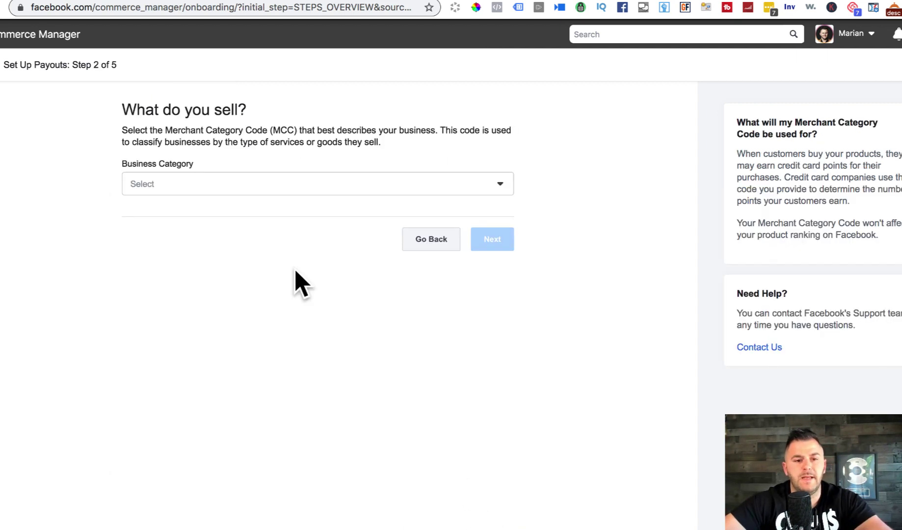
Step: Choose Advertising Services as the business category and continue to Step 3 of the payouts setup
click(188, 184)
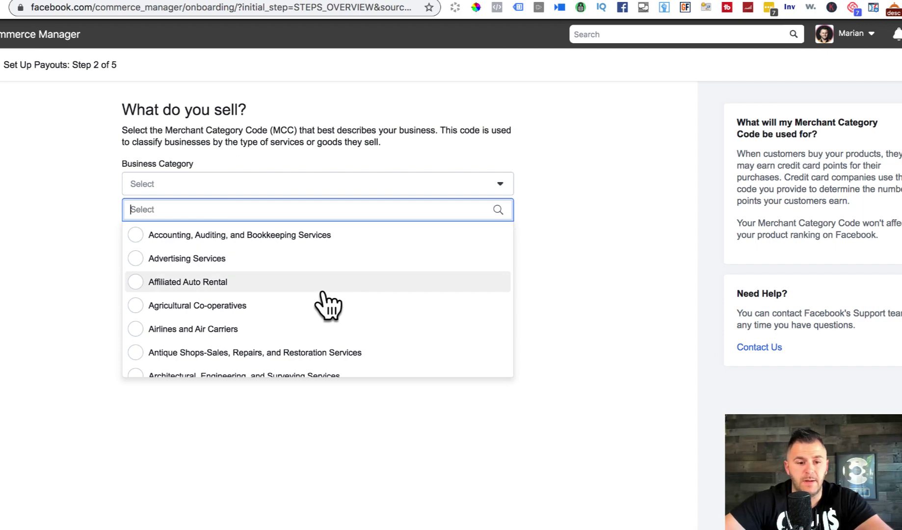
scroll(322, 302, down, 2)
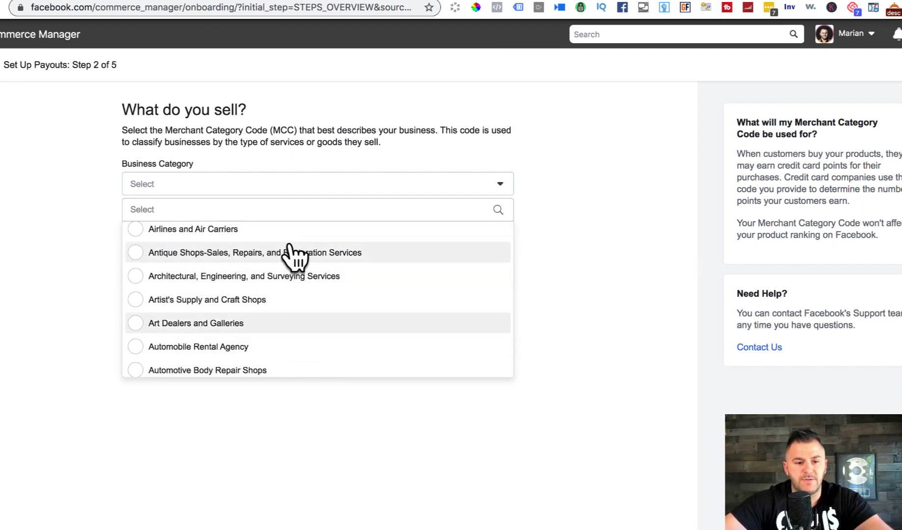
scroll(291, 250, down, 2)
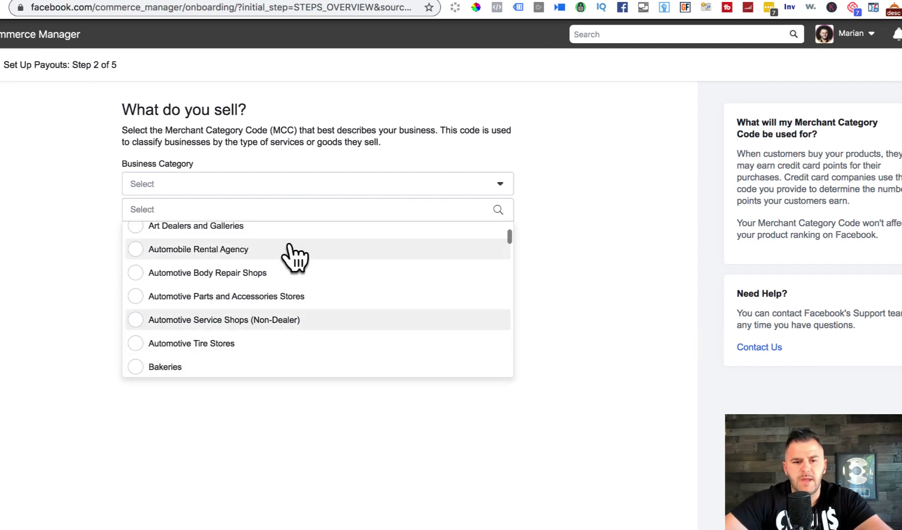
scroll(295, 256, up, 4)
click(228, 248)
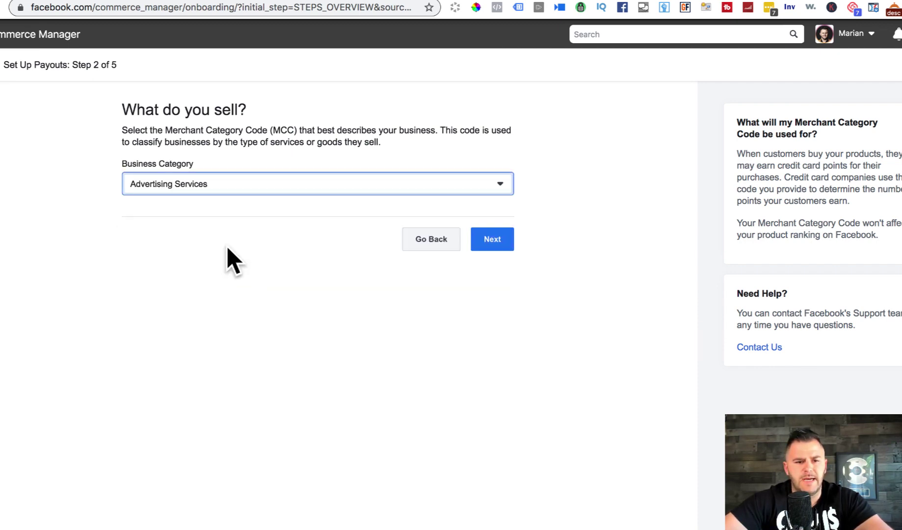
click(492, 241)
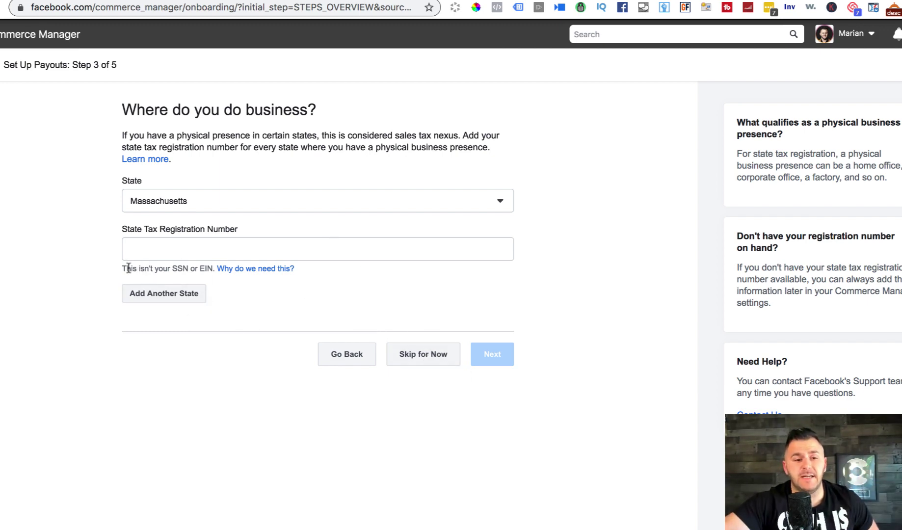
Step: Leave the State Tax Registration Number blank and skip ahead to Tax & Representation
drag(137, 268, 212, 268)
click(200, 269)
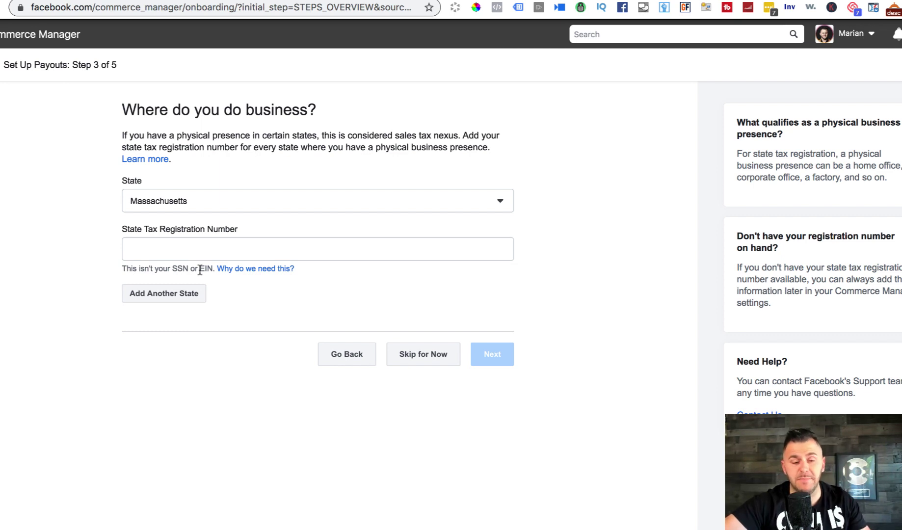
drag(123, 228, 245, 229)
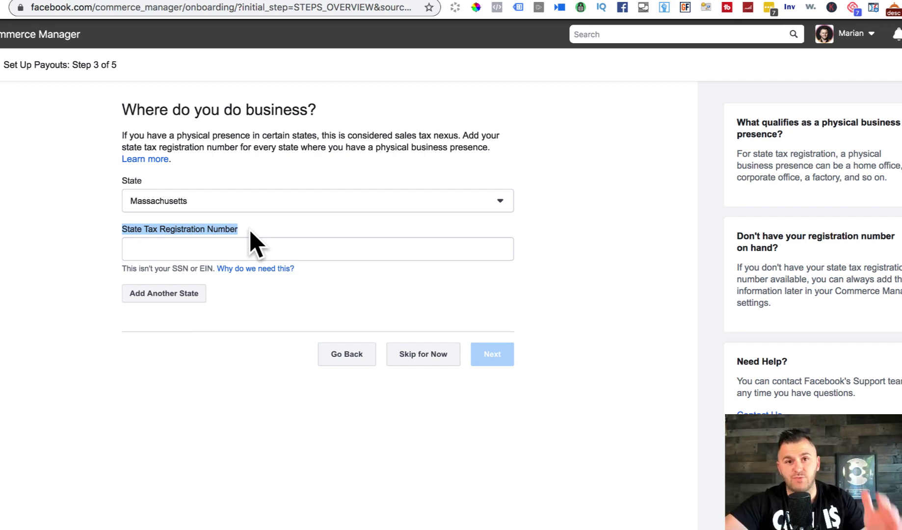
click(439, 311)
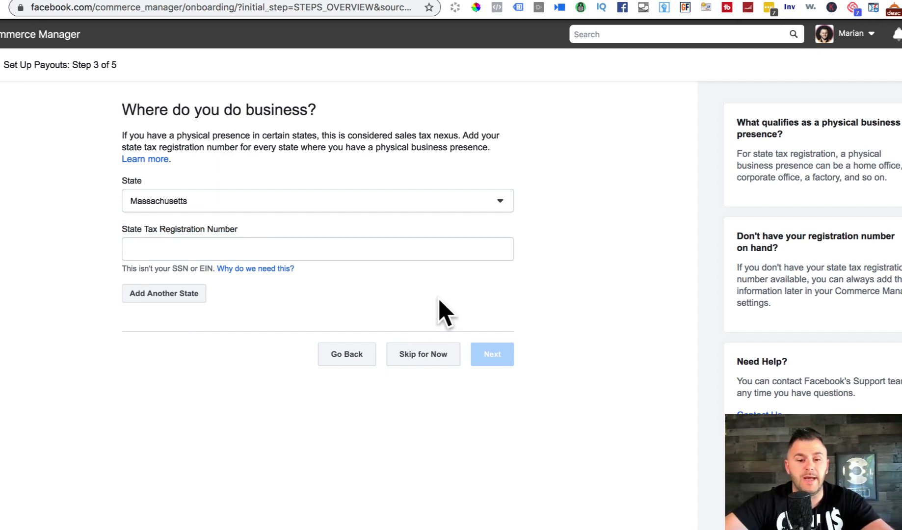
click(423, 355)
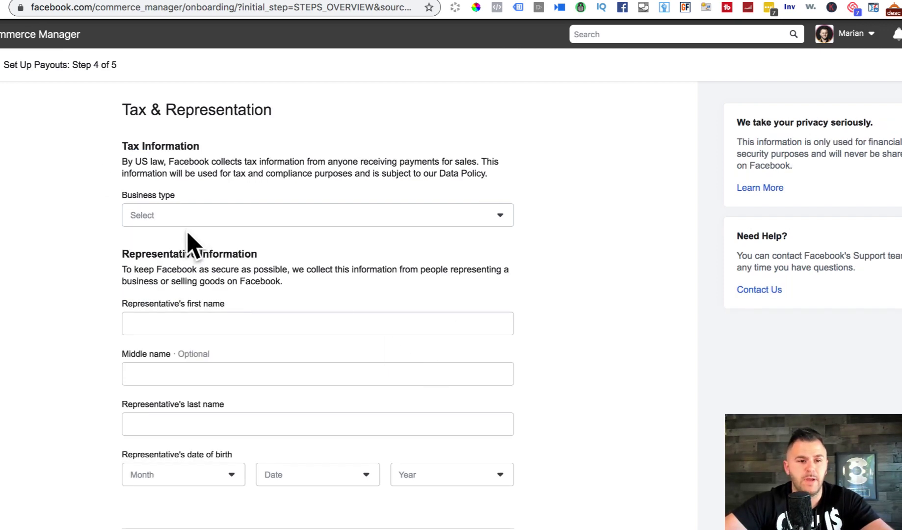
Step: Set the business type to Sole Proprietorship
drag(123, 109, 369, 122)
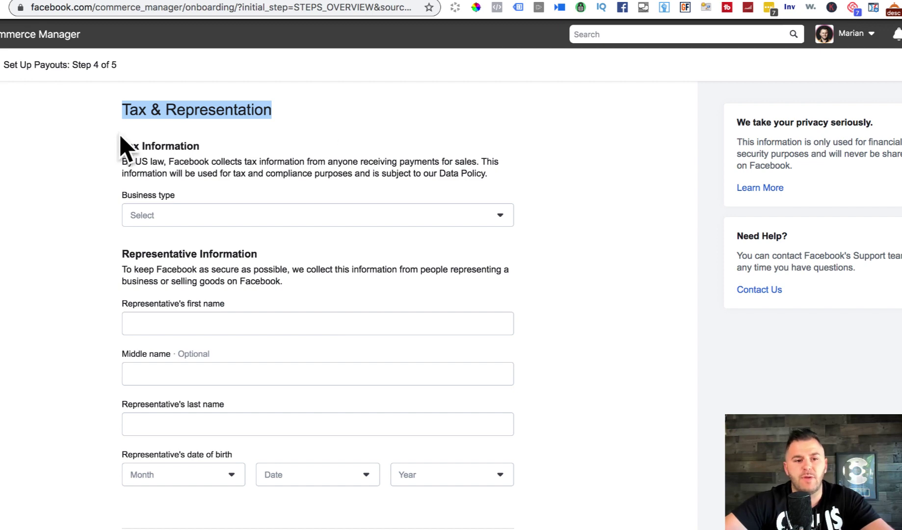
click(172, 220)
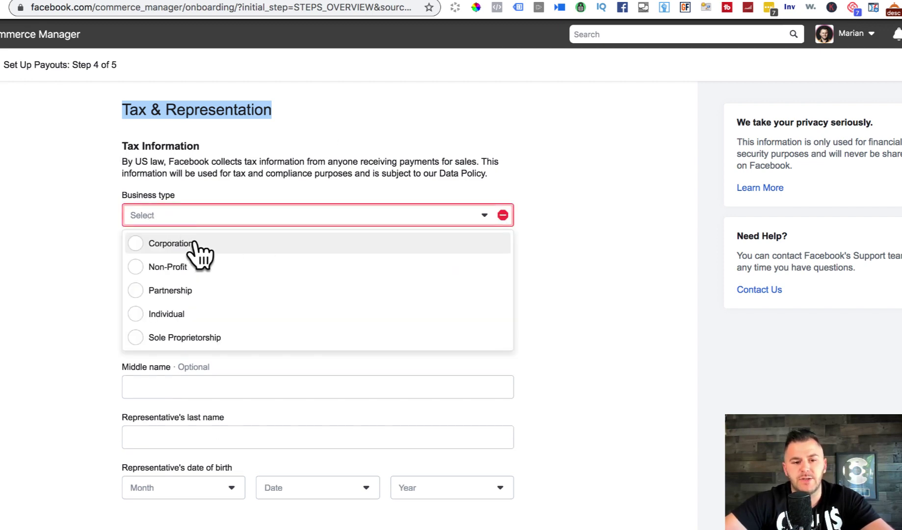
click(234, 337)
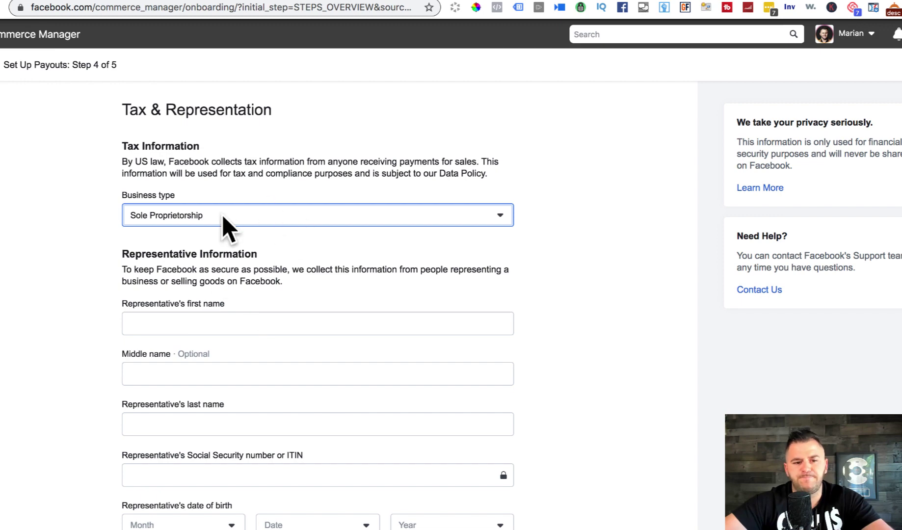
Step: Enter the representative's first name and last name
click(256, 324)
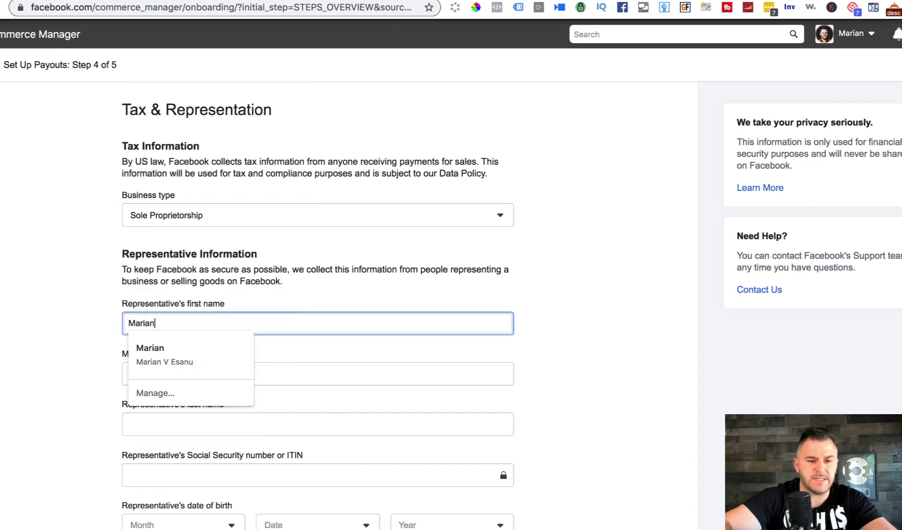
click(577, 388)
click(218, 425)
click(578, 384)
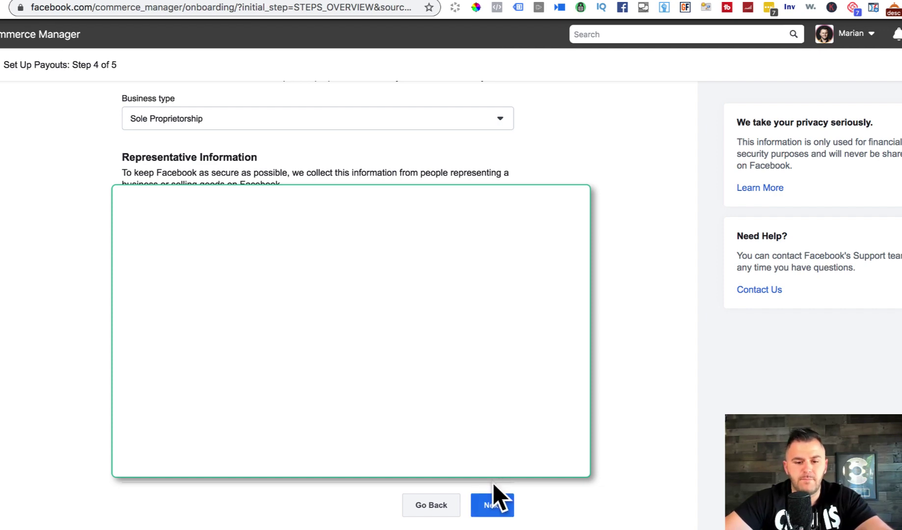
Step: Advance through Link Your Bank and finish the payout setup, reaching 'You've Completed Setup!'
click(493, 503)
scroll(546, 338, down, 1)
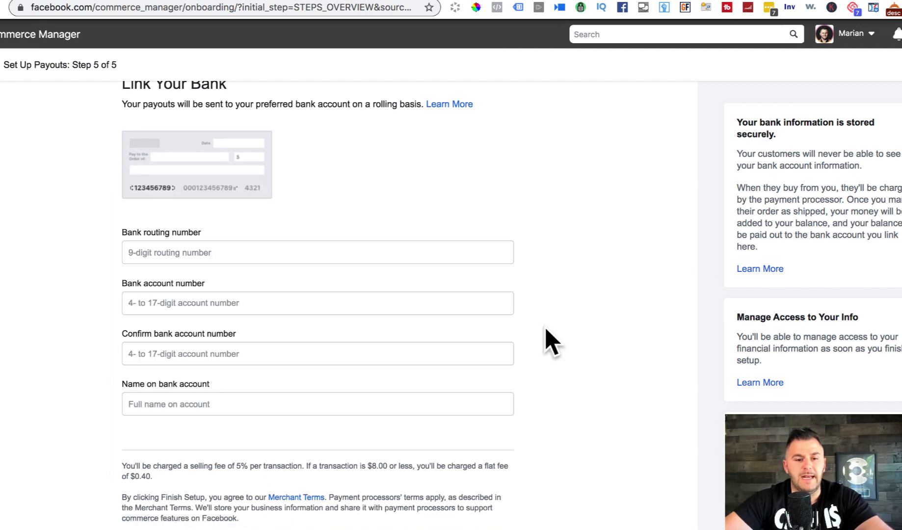
scroll(546, 329, up, 1)
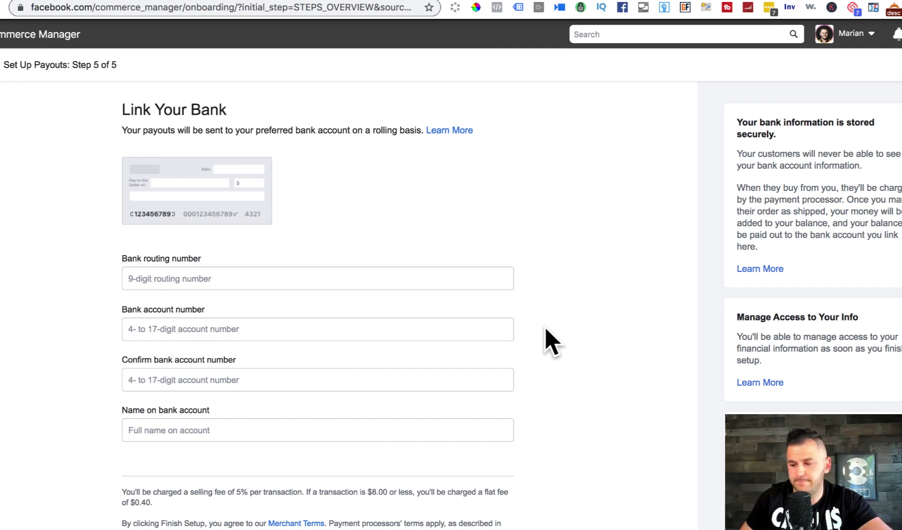
scroll(547, 330, down, 4)
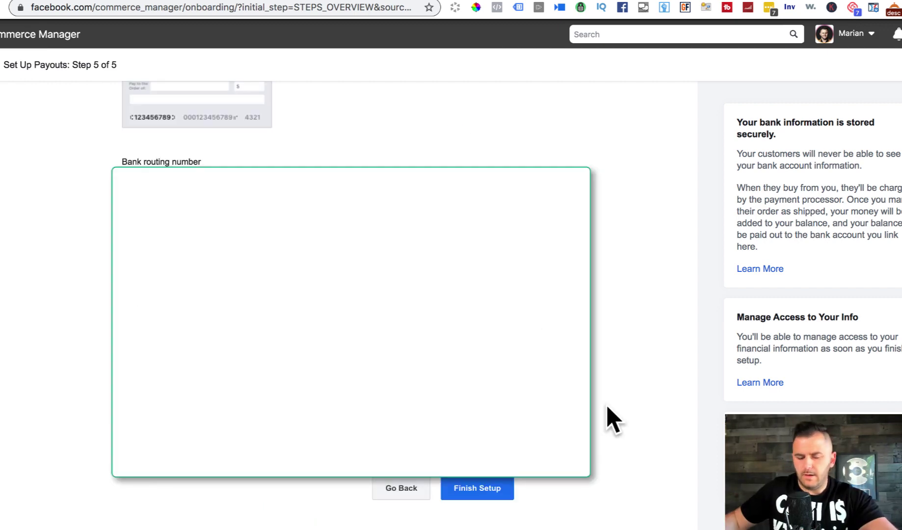
click(493, 489)
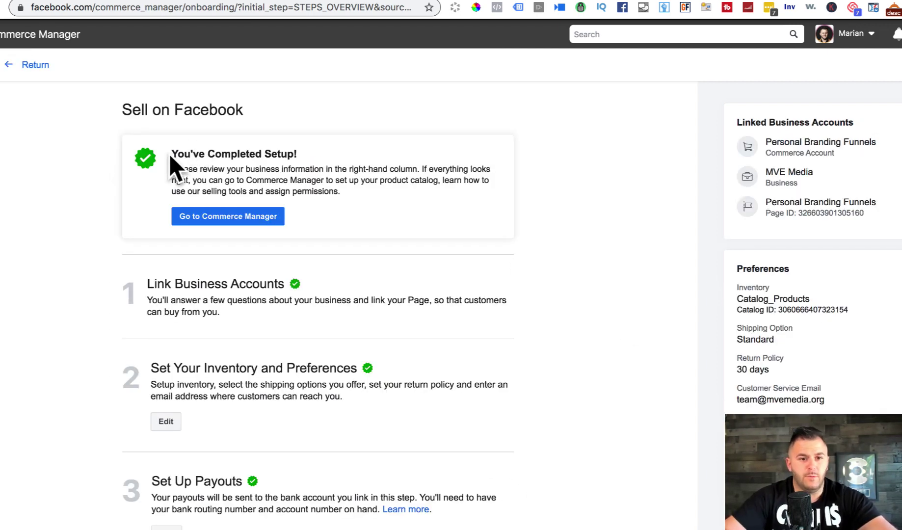
drag(170, 154, 300, 155)
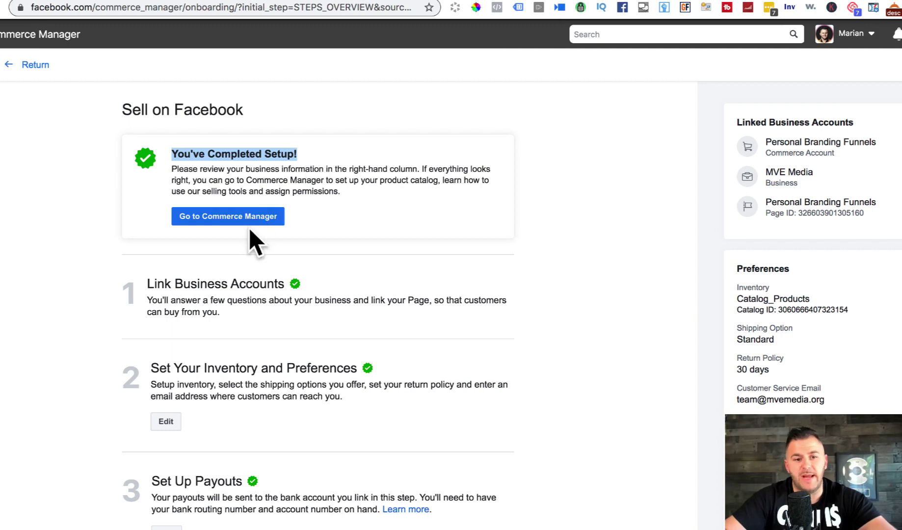
Step: Go to the Commerce Manager overview and review the orders, returns, disputes counts and readiness heading
click(240, 217)
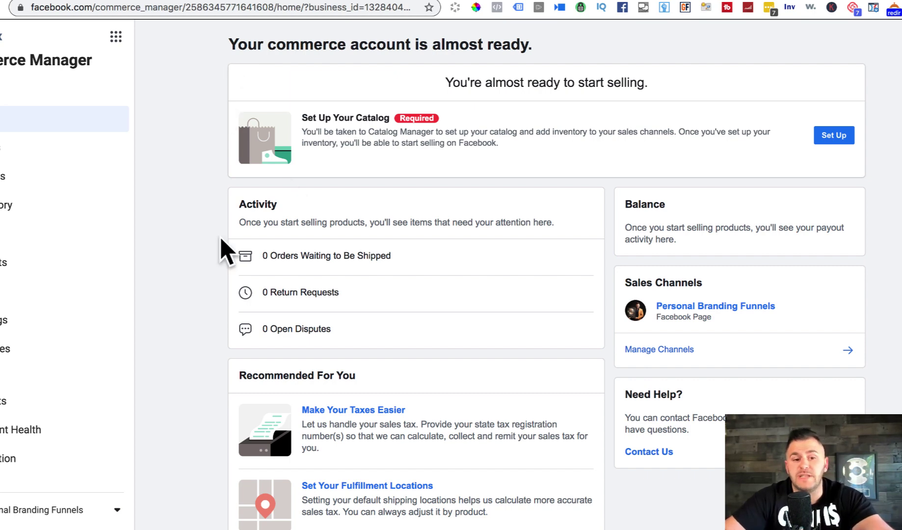
drag(248, 268, 408, 267)
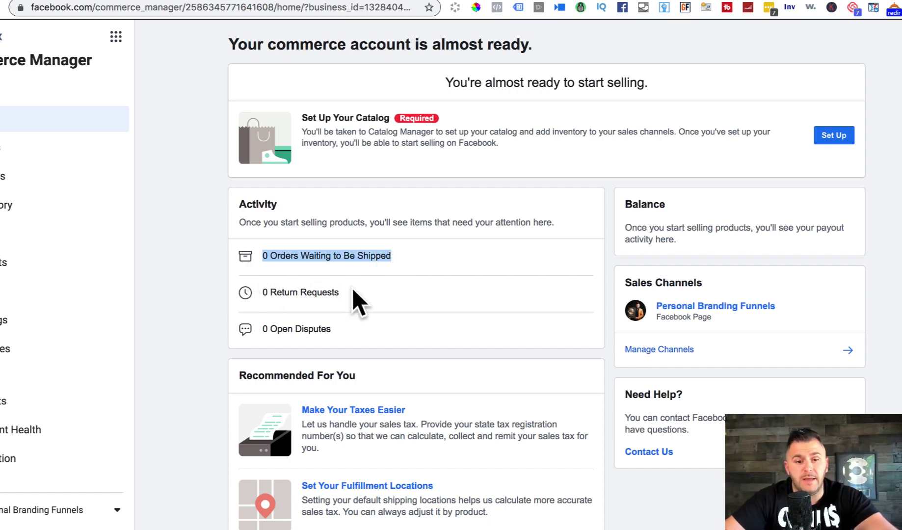
drag(351, 294, 261, 293)
drag(351, 345, 271, 338)
scroll(272, 337, down, 1)
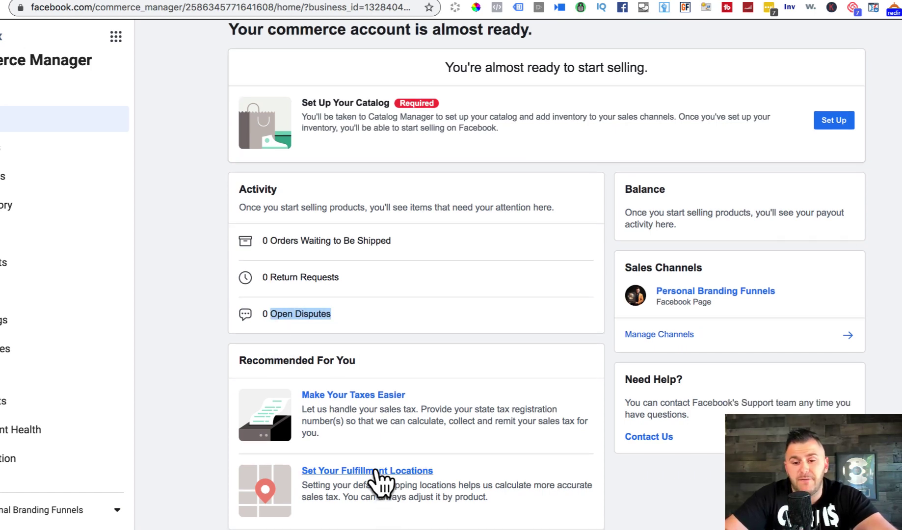
scroll(380, 484, up, 1)
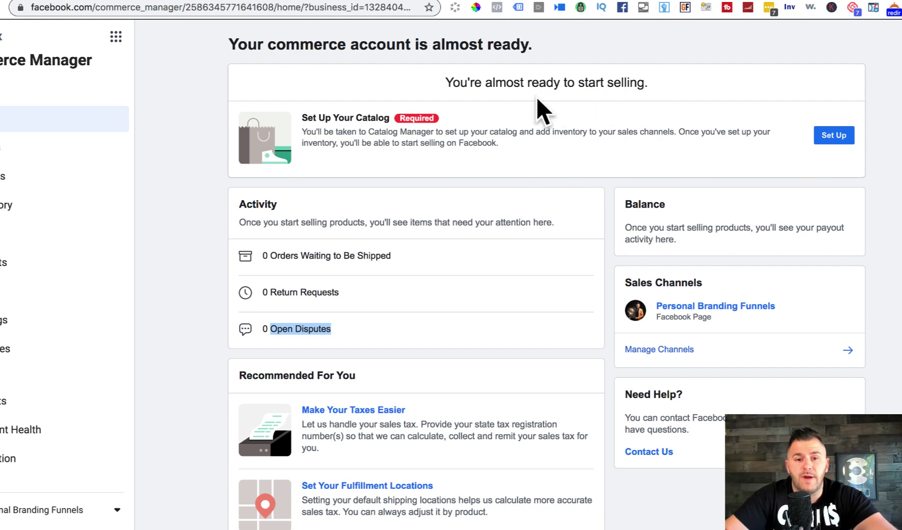
drag(443, 81, 671, 84)
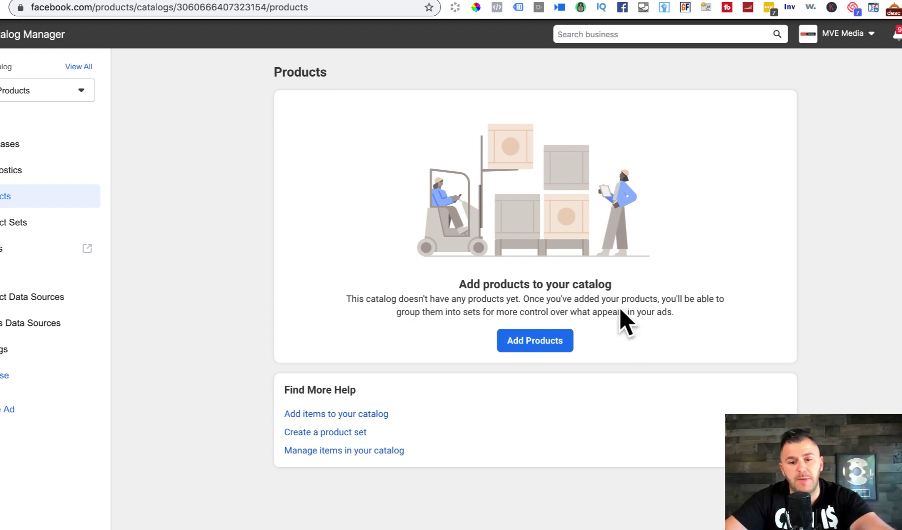
Step: Choose to add products to the catalog manually
click(534, 341)
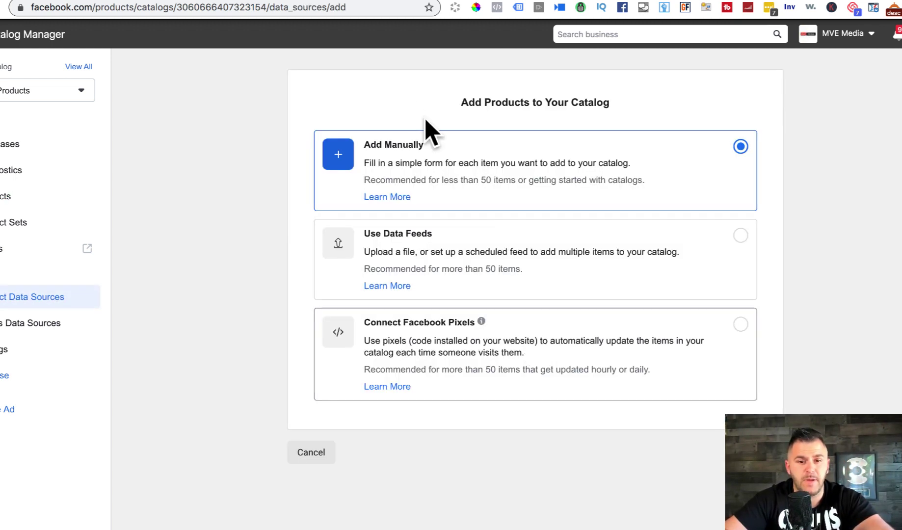
click(763, 452)
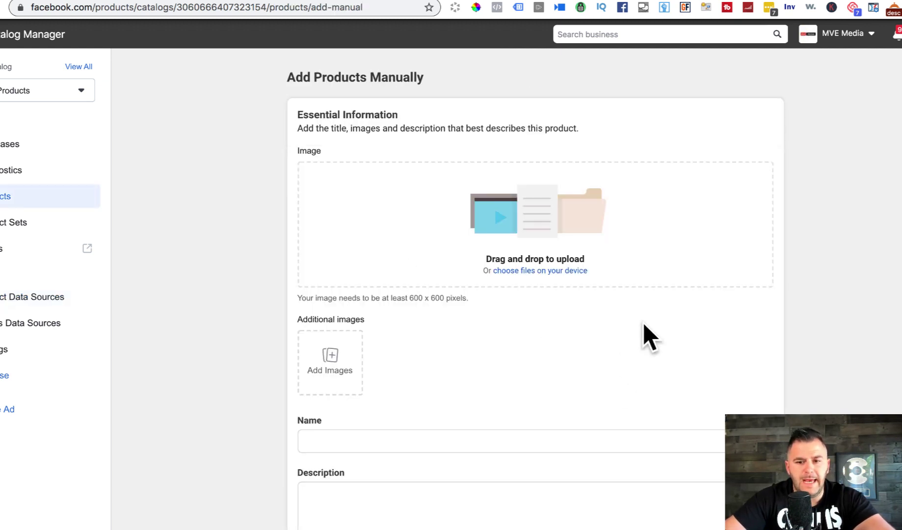
scroll(784, 313, down, 2)
scroll(785, 313, up, 2)
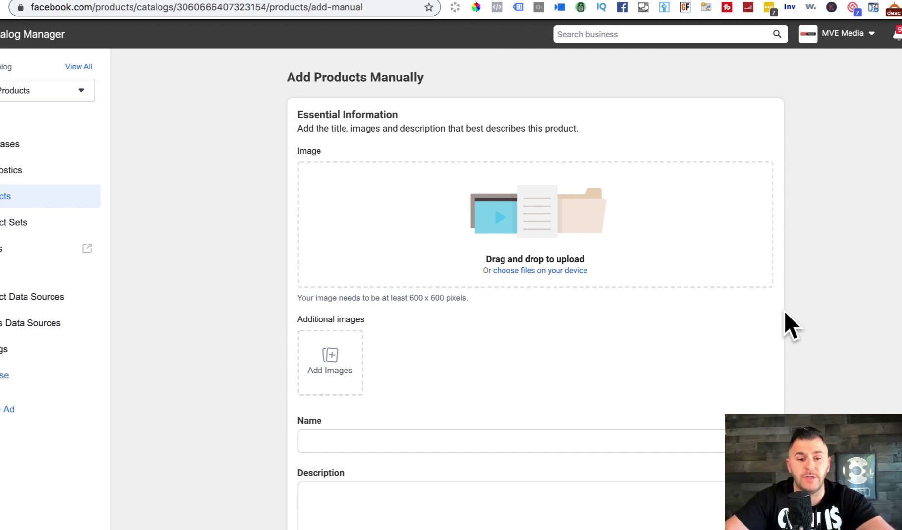
scroll(784, 310, down, 3)
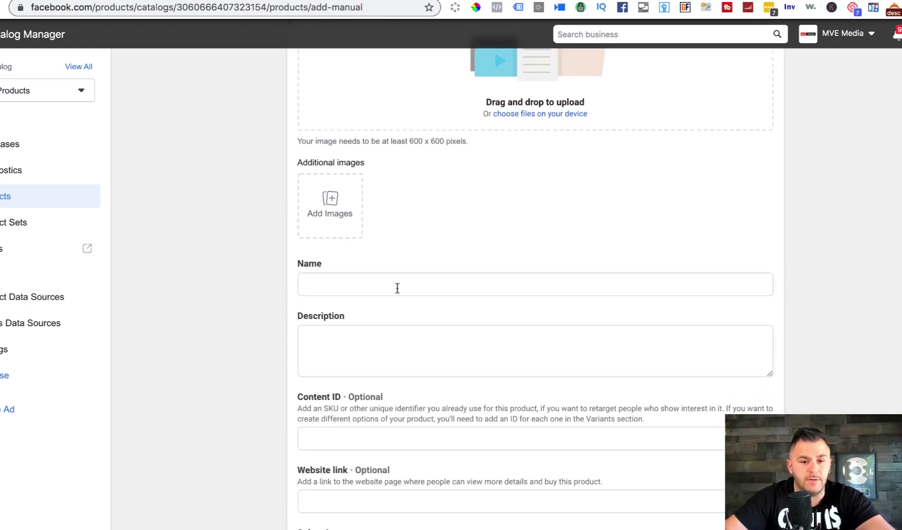
Step: Name the product 'Client ACQUISITION WORKBOOK' and copy that name into the description
click(398, 288)
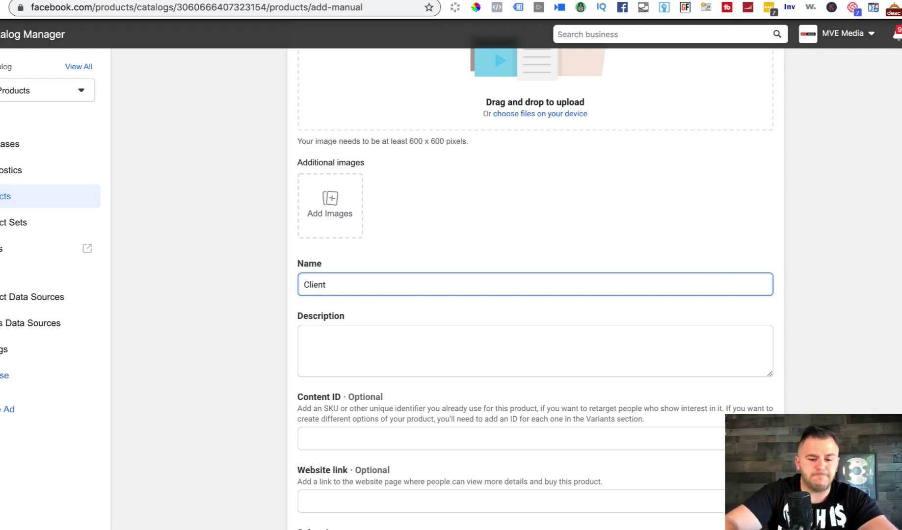
text(Client C)
key(Tab)
text(U)
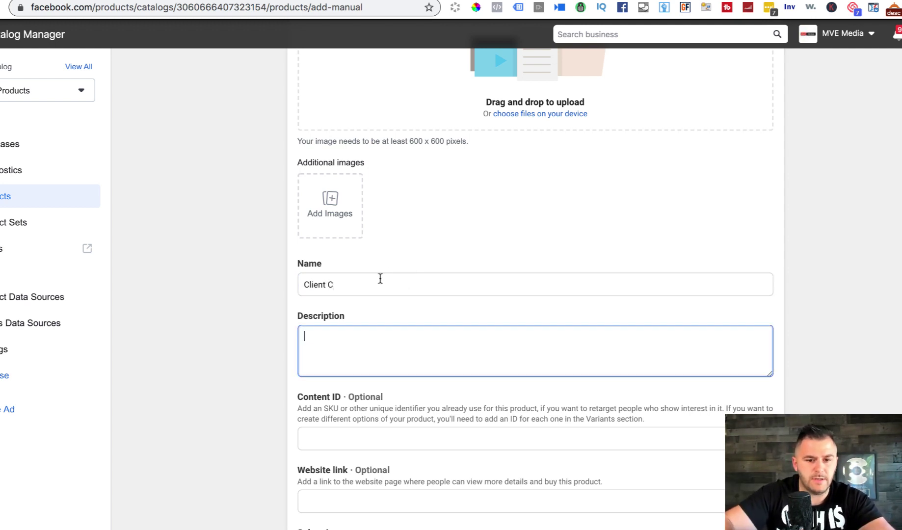
click(379, 280)
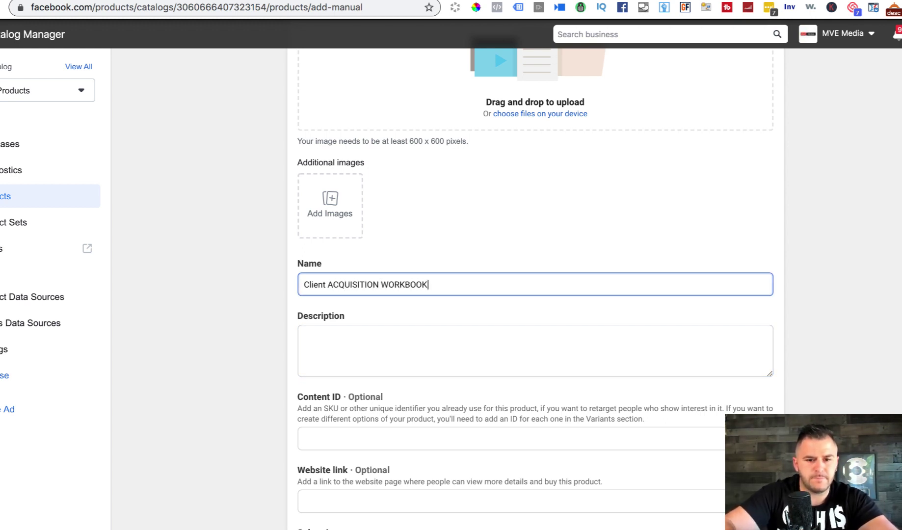
triple_click(367, 284)
key(super+c)
click(372, 354)
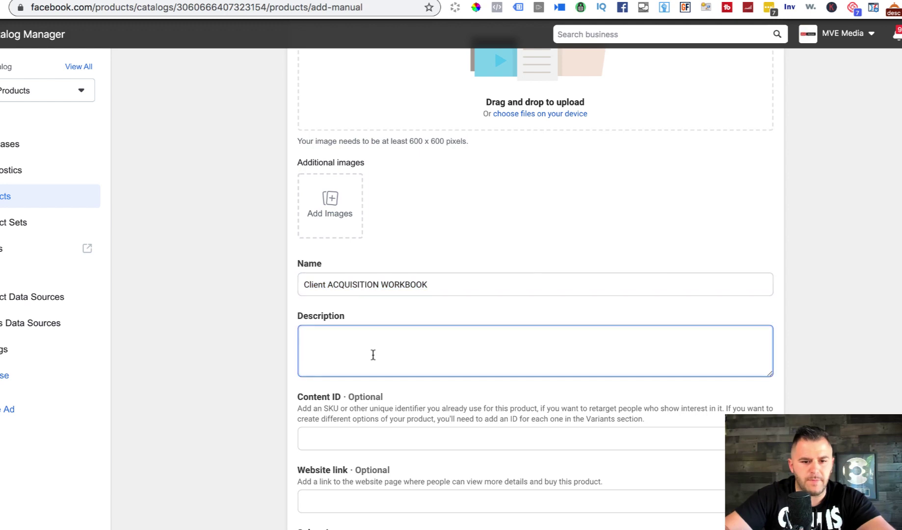
key(super+v)
Step: Add the WORKBOOK screenshot from the Desktop as an additional product image
click(329, 208)
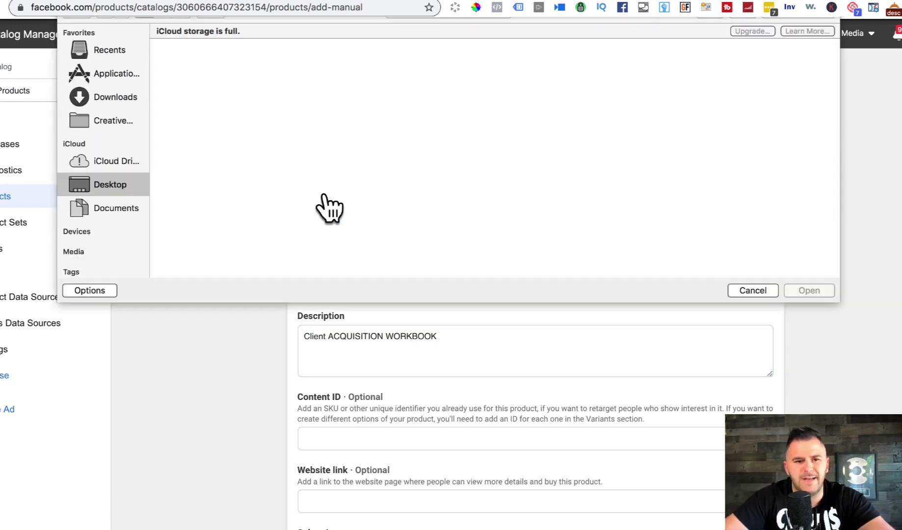
click(184, 105)
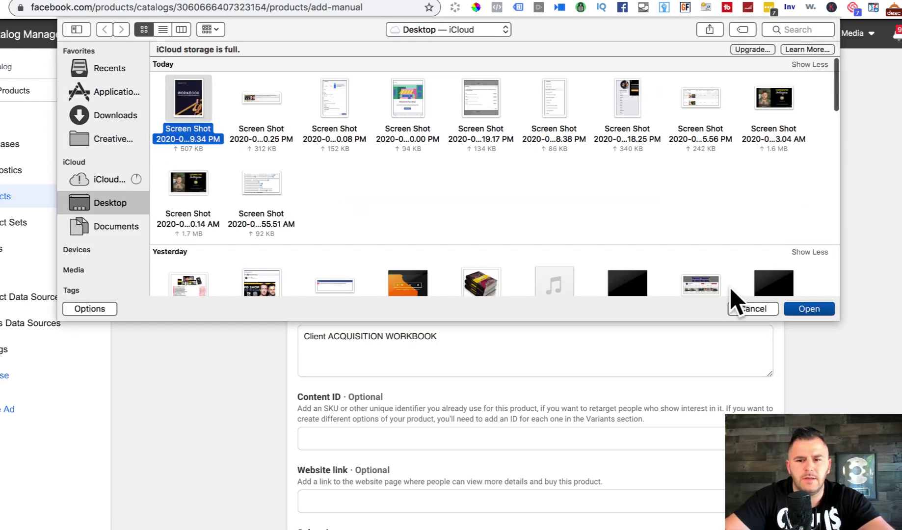
click(807, 308)
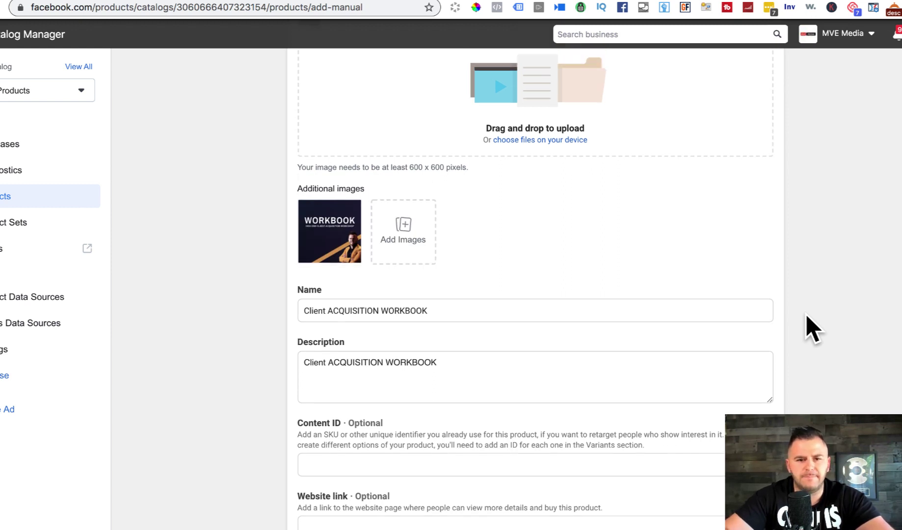
scroll(806, 314, up, 2)
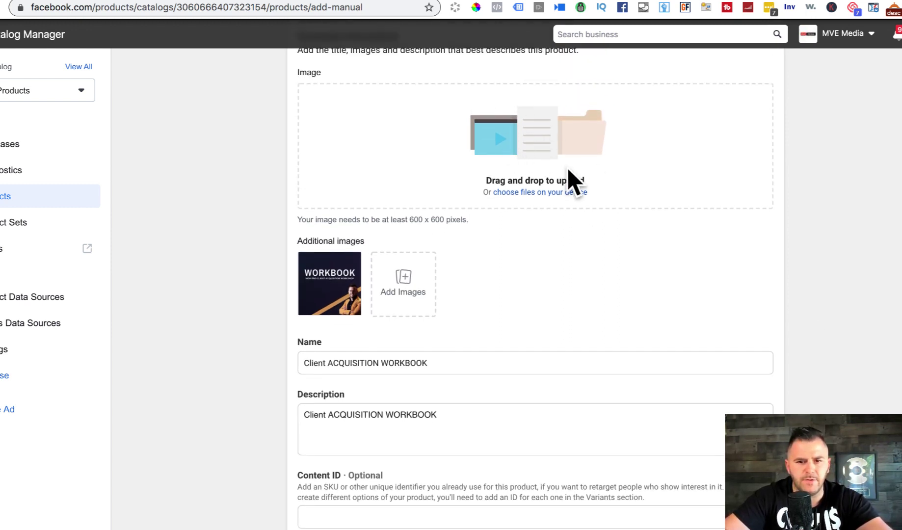
scroll(567, 168, down, 10)
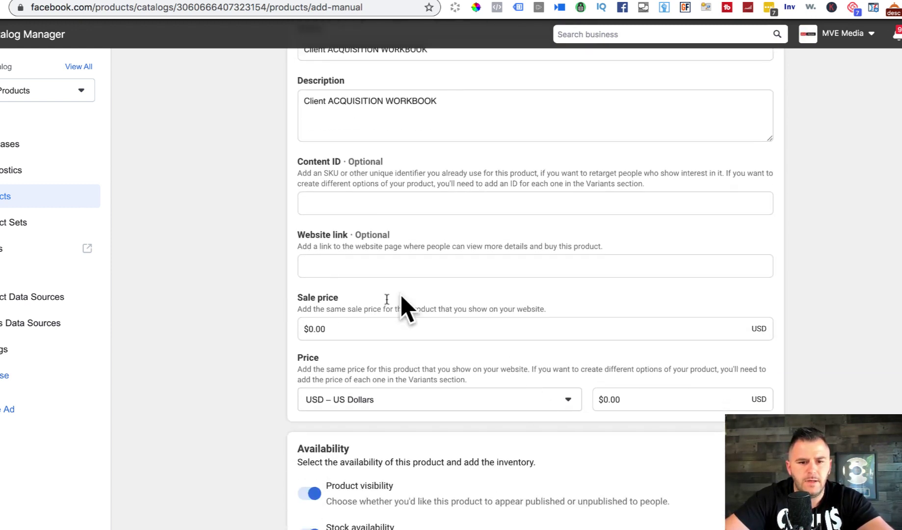
Step: Set the price to $29.00 and the sale price to $6.97
click(608, 399)
key(BackSpace)
text(29)
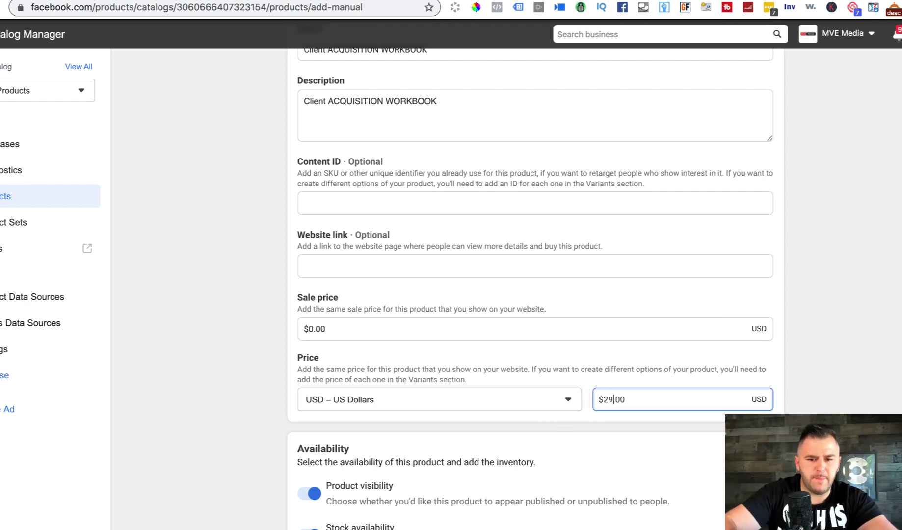
double_click(360, 334)
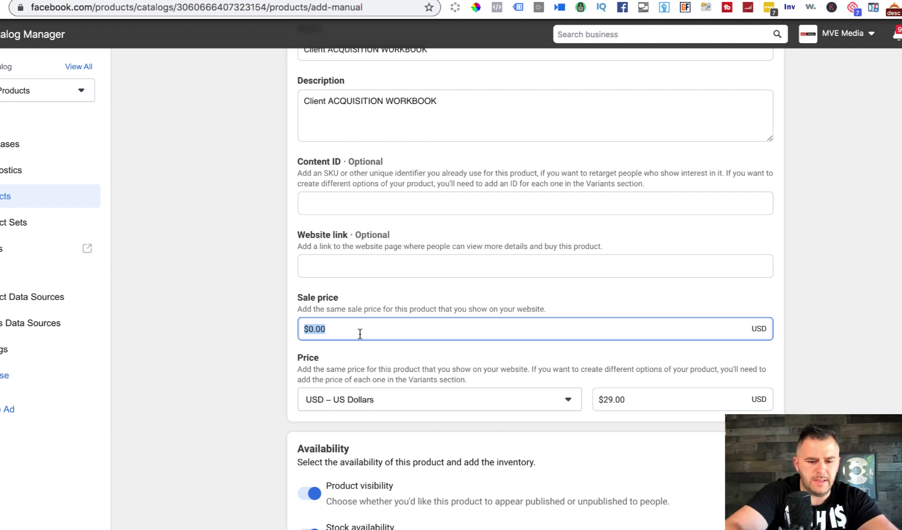
text(6.07)
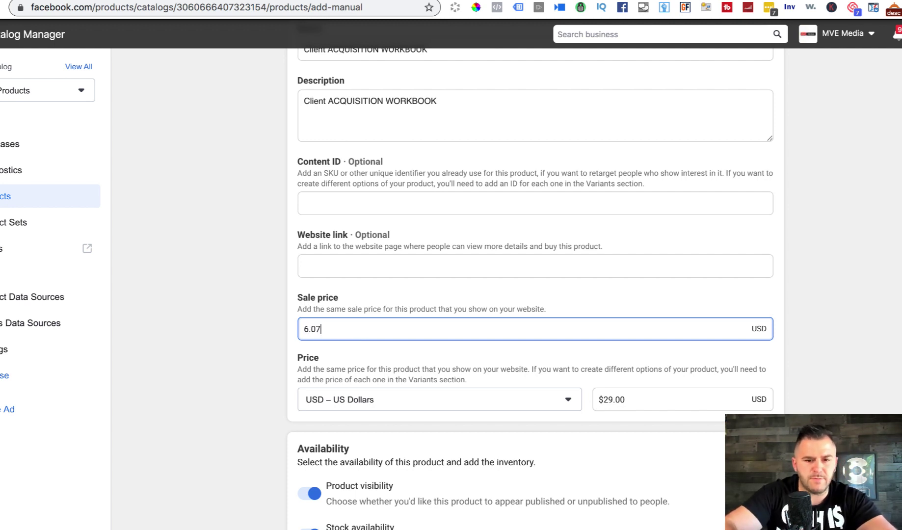
key(BackSpace)
key(BackSpace)
text(97)
click(848, 385)
Step: Raise the inventory quantity to 1
scroll(848, 384, down, 2)
scroll(847, 385, down, 3)
click(767, 411)
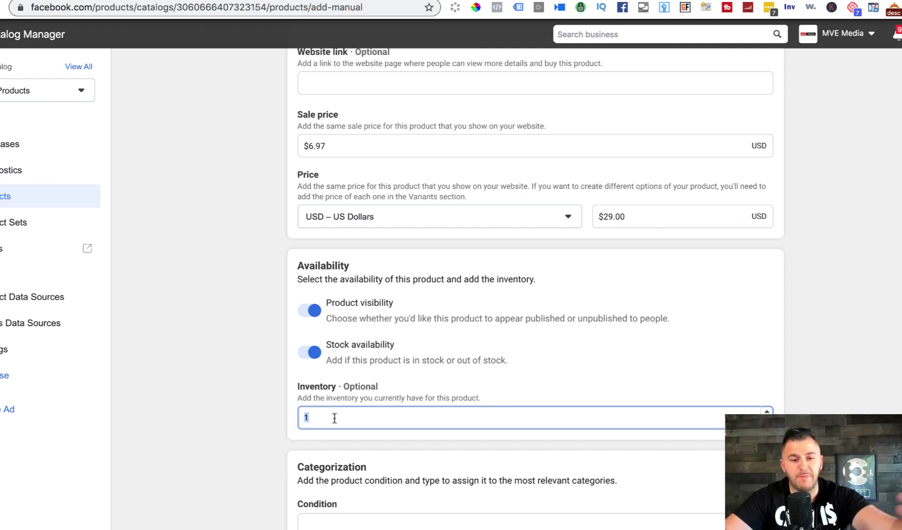
click(830, 344)
scroll(830, 343, down, 6)
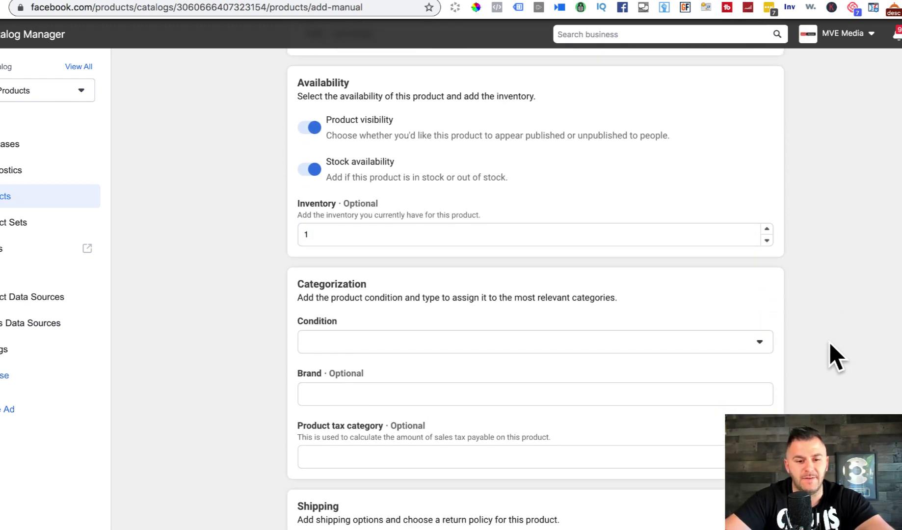
scroll(829, 343, down, 4)
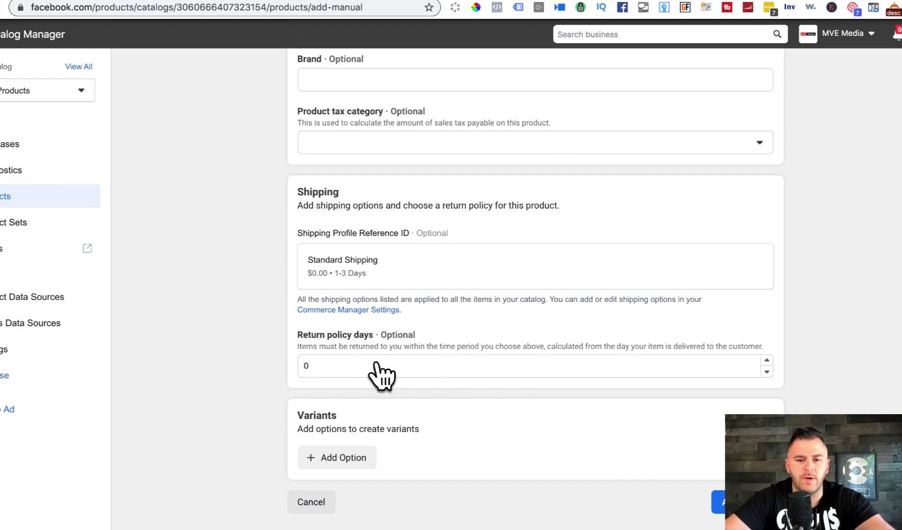
scroll(682, 489, up, 1)
scroll(681, 489, down, 1)
Step: Try adding the product, then fix the missing Condition by choosing New
click(719, 502)
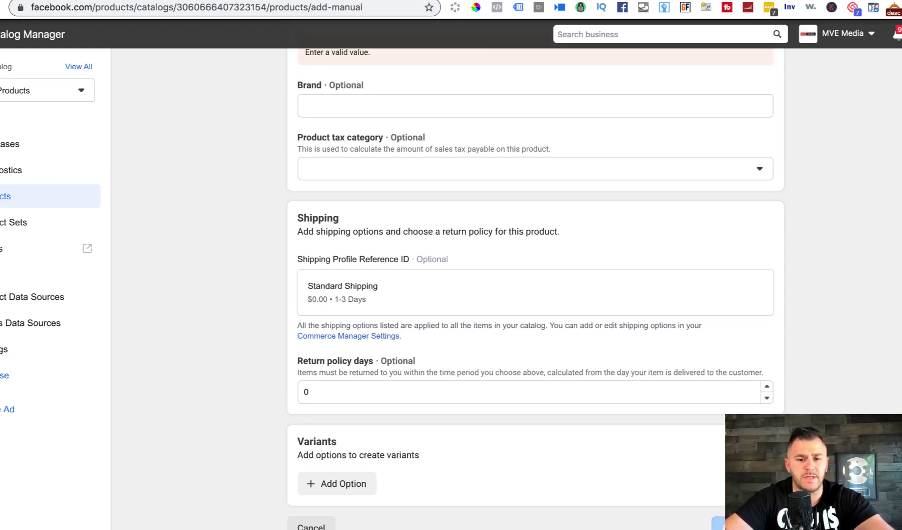
scroll(455, 246, up, 5)
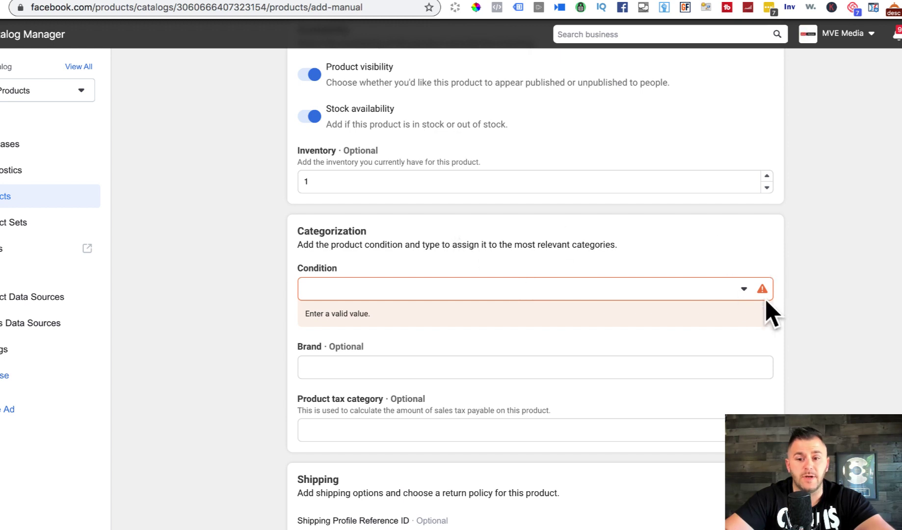
click(744, 288)
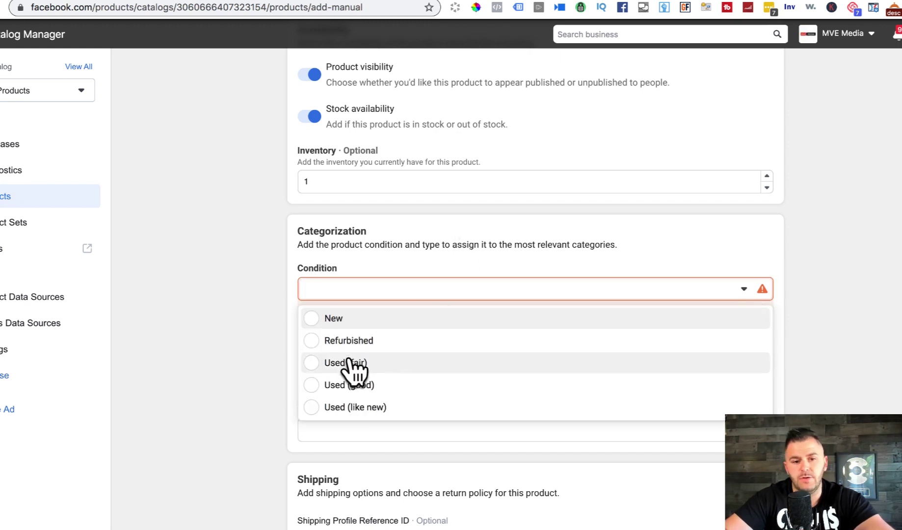
click(353, 321)
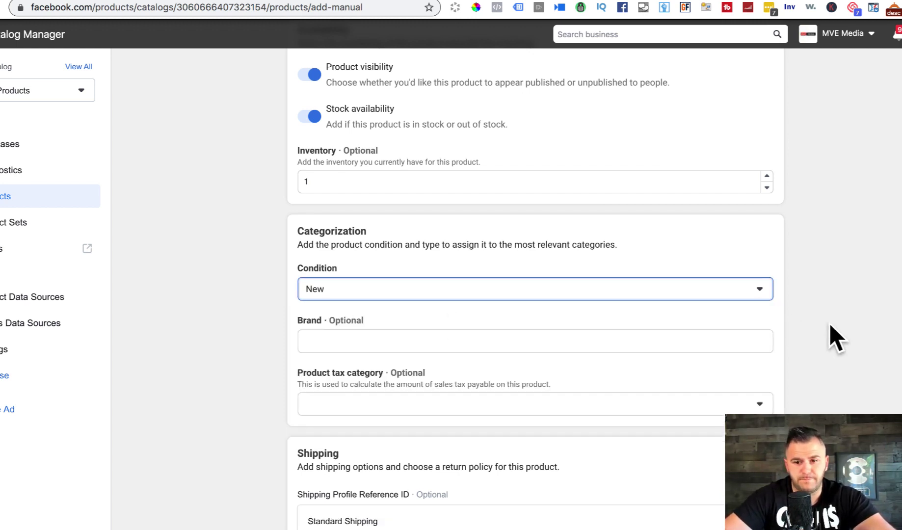
scroll(837, 339, down, 5)
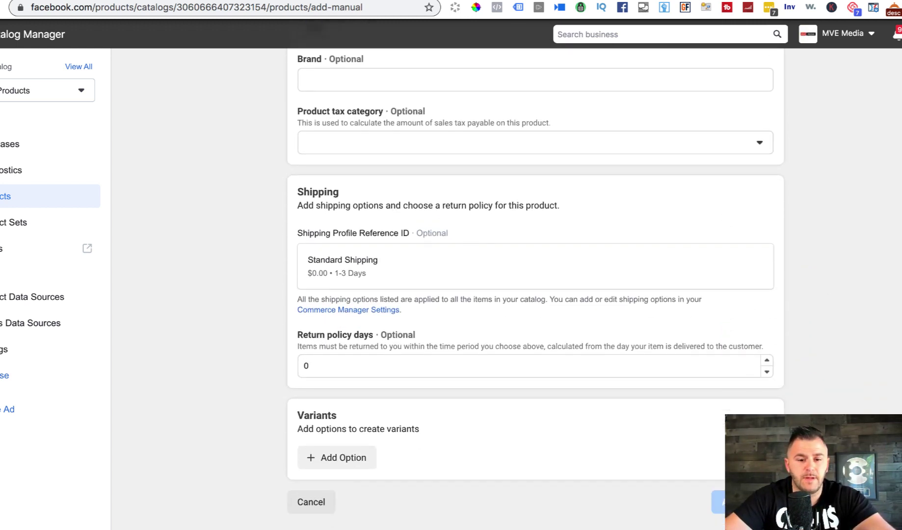
scroll(535, 290, up, 15)
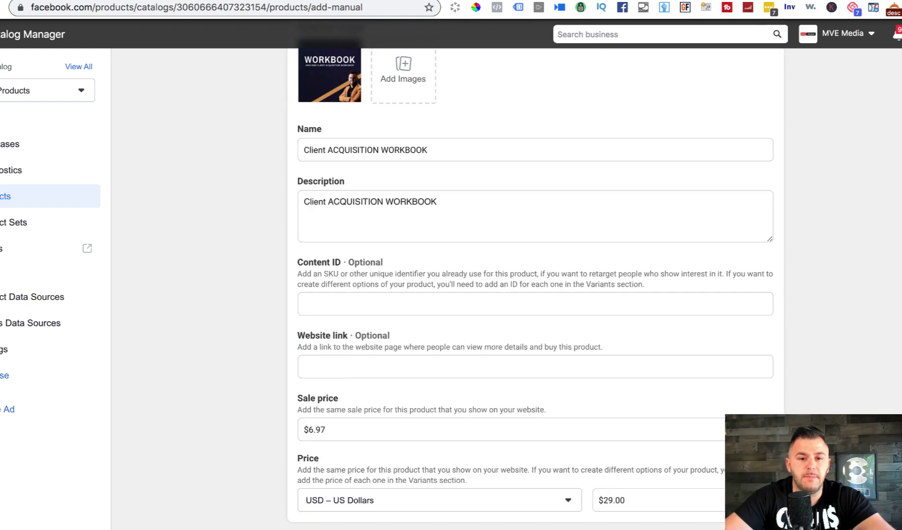
Step: Upload Untitled design (69).png as the main image and note the 600 x 600 pixel requirement
scroll(535, 289, up, 6)
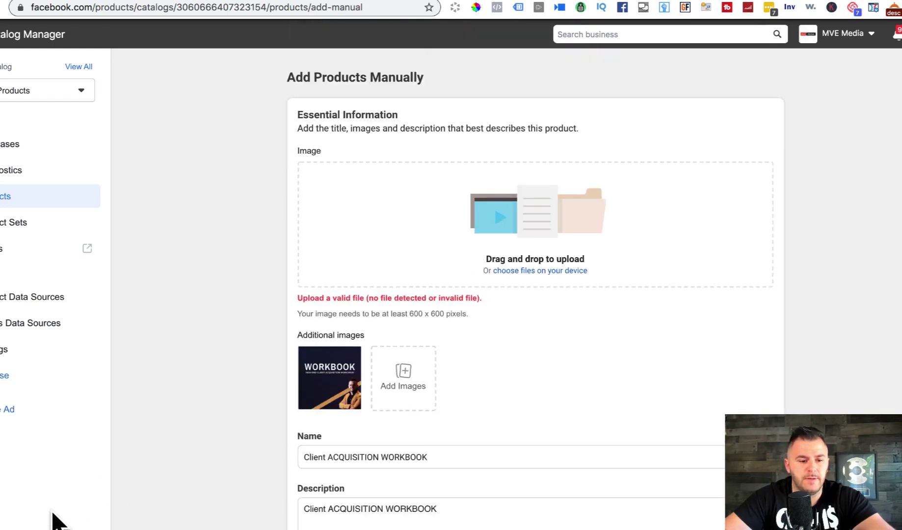
drag(52, 513, 463, 177)
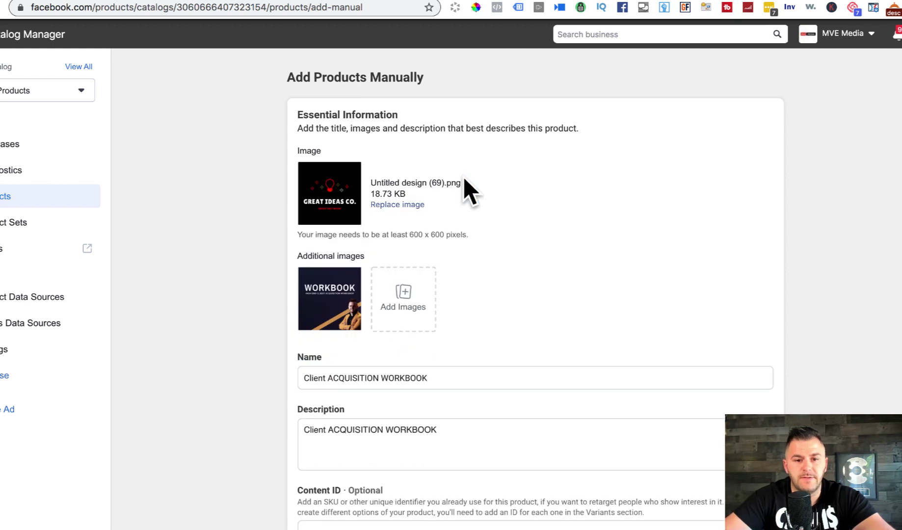
scroll(533, 153, down, 1)
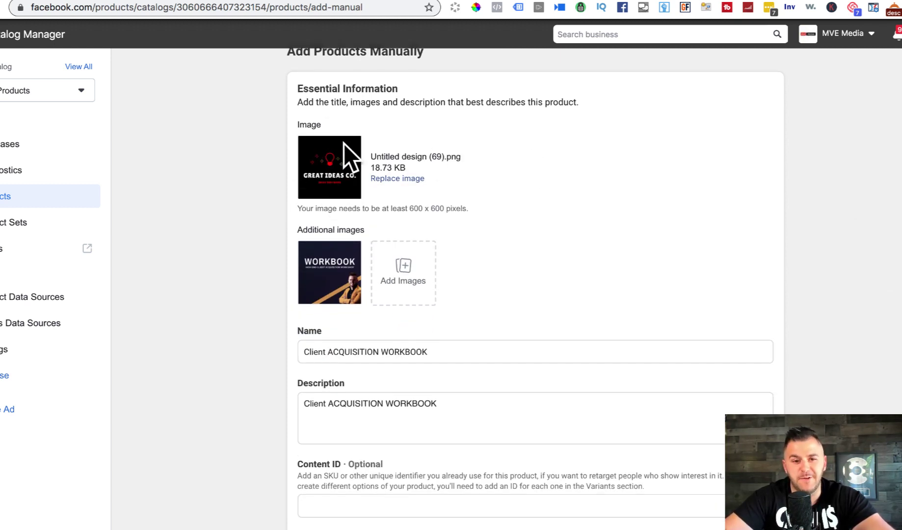
scroll(339, 143, down, 1)
scroll(339, 143, down, 20)
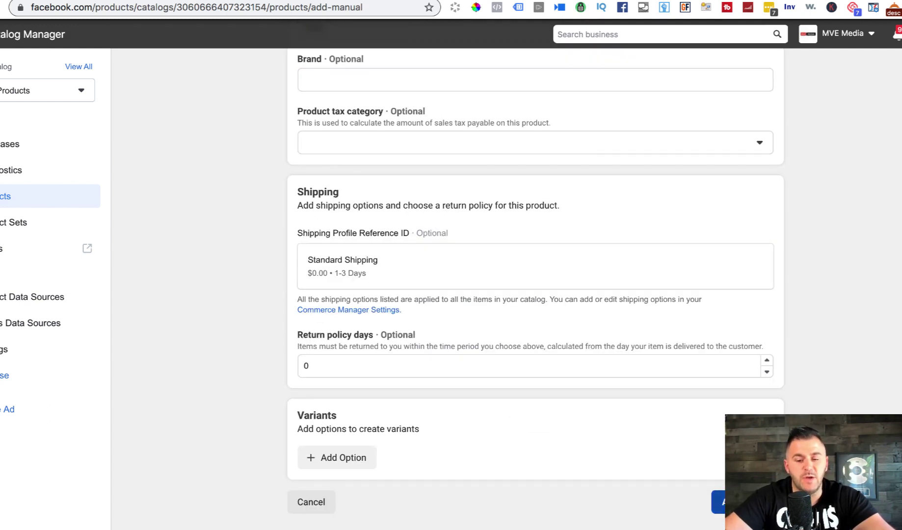
scroll(535, 280, up, 20)
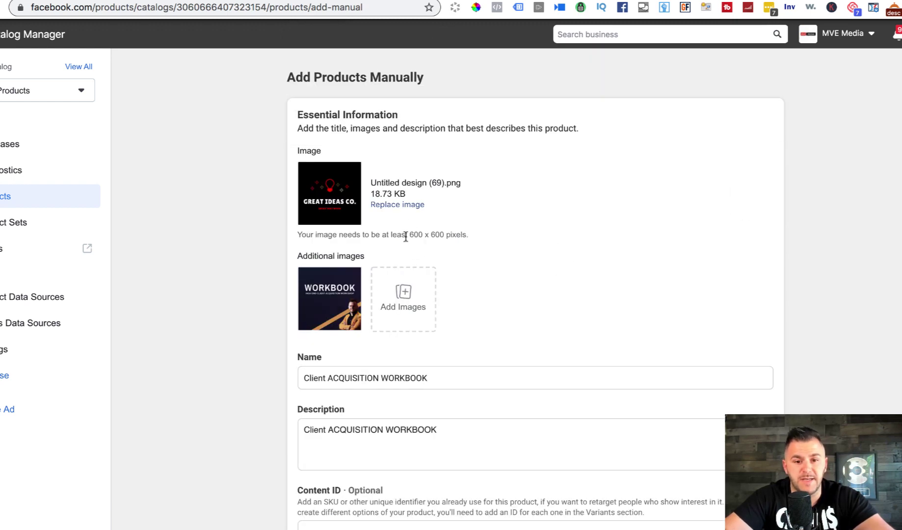
drag(408, 235, 515, 239)
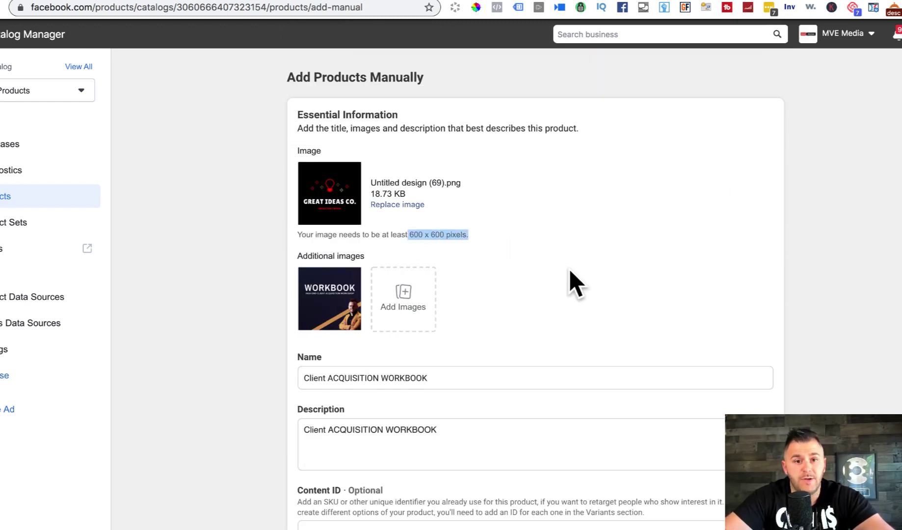
Step: In Canva, create a new custom 600 × 600 px design
click(664, 2)
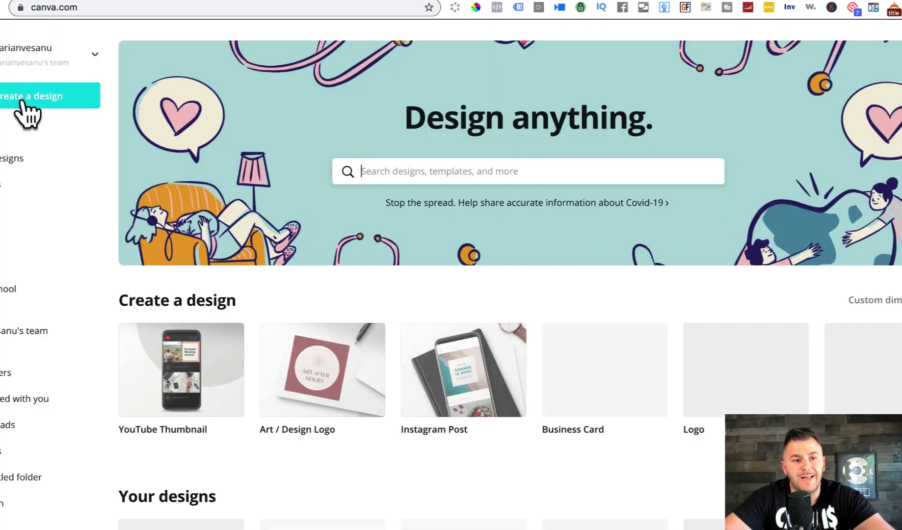
click(22, 98)
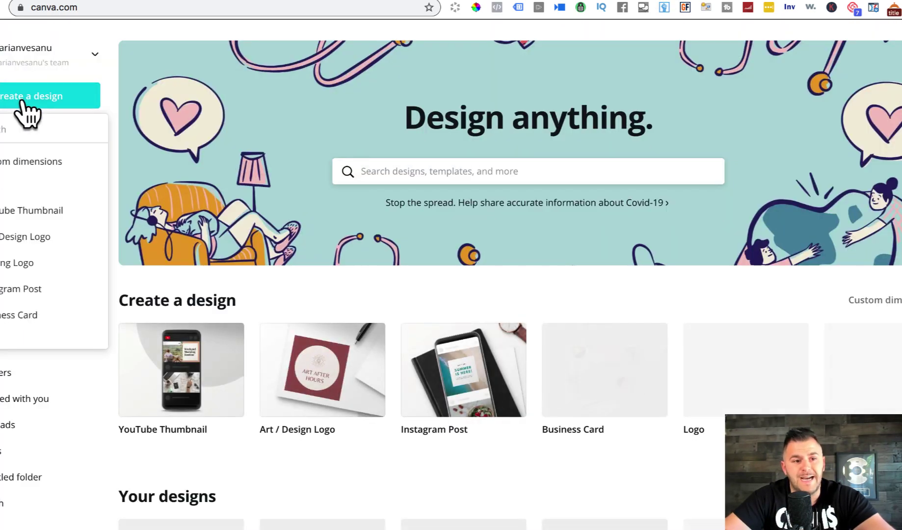
click(14, 167)
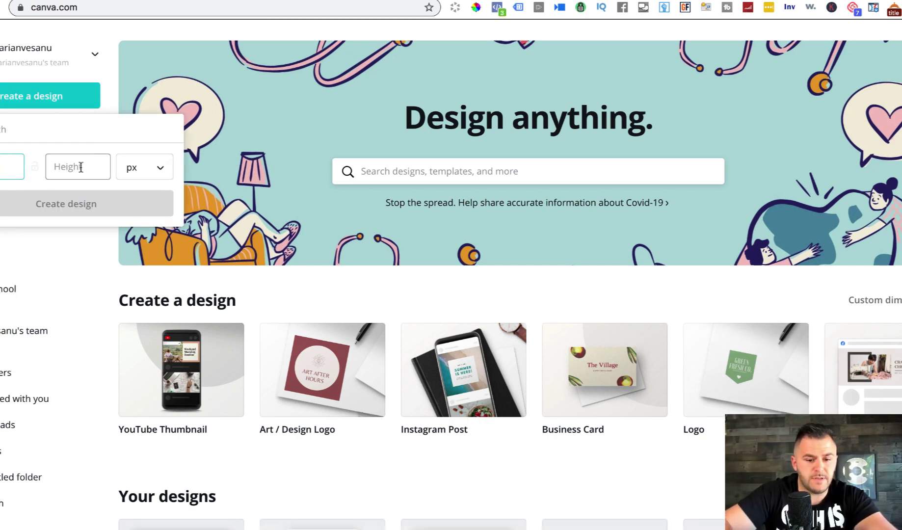
text(600)
click(94, 210)
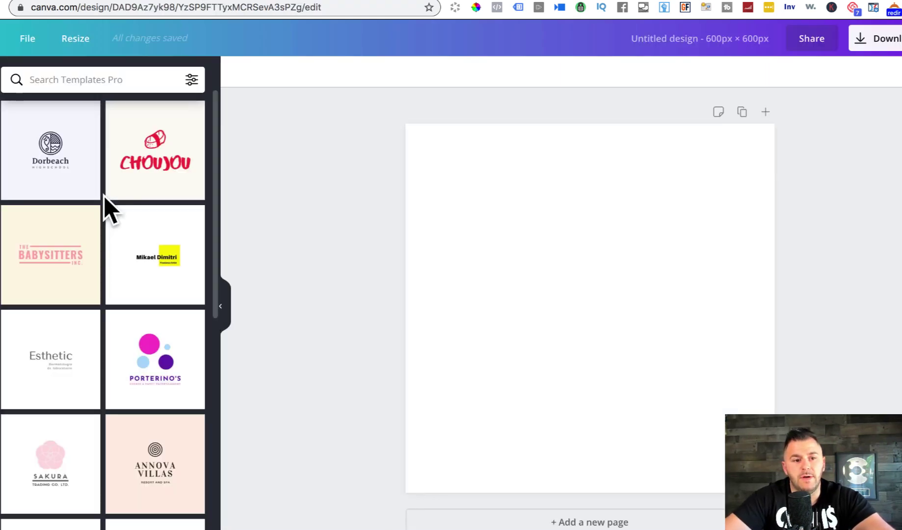
Step: Try the Dorbeach, Esthetic and Chouyou templates before settling on the Sakura logo template
click(61, 150)
click(51, 371)
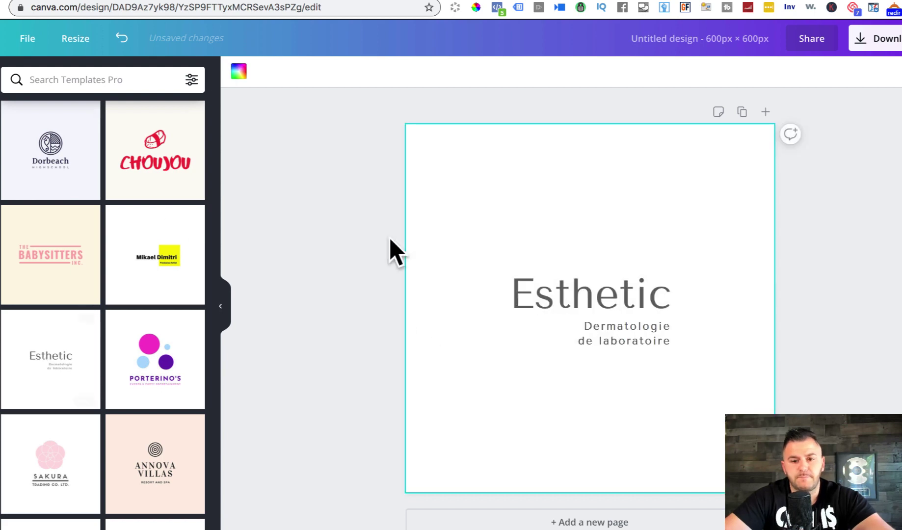
click(141, 178)
click(39, 456)
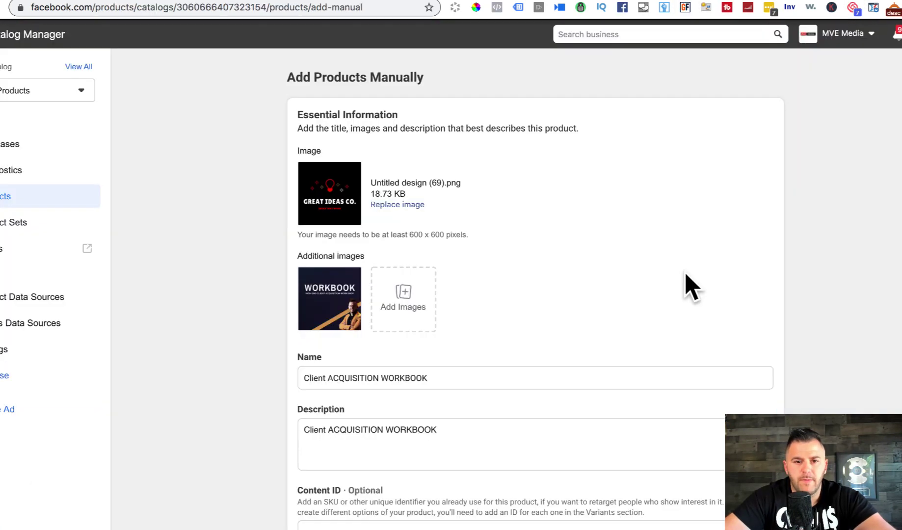
Step: Save the $29.00 Client ACQUISITION WORKBOOK product to the catalog and confirm with Done
scroll(411, 230, down, 10)
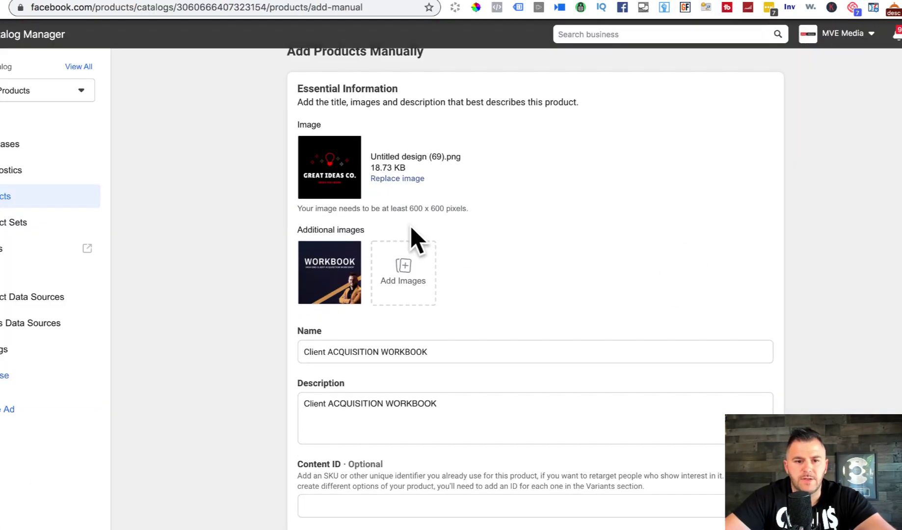
scroll(535, 289, down, 12)
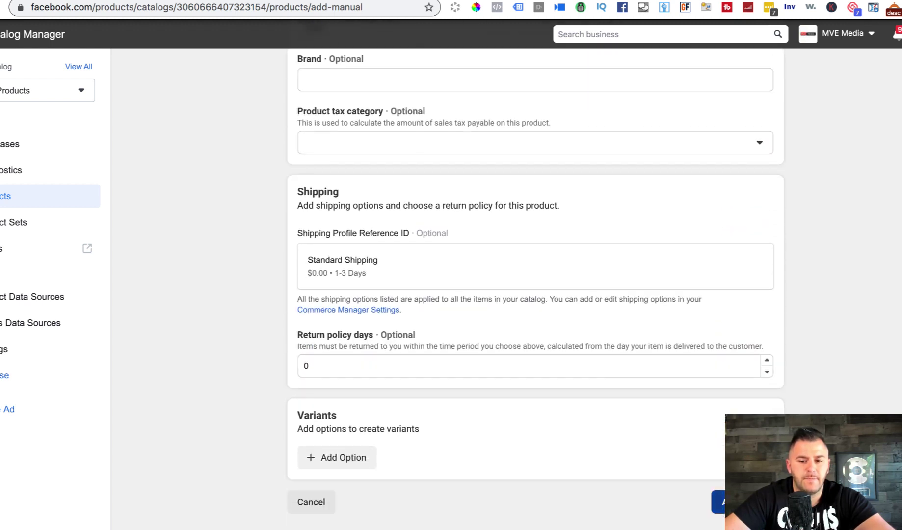
click(721, 502)
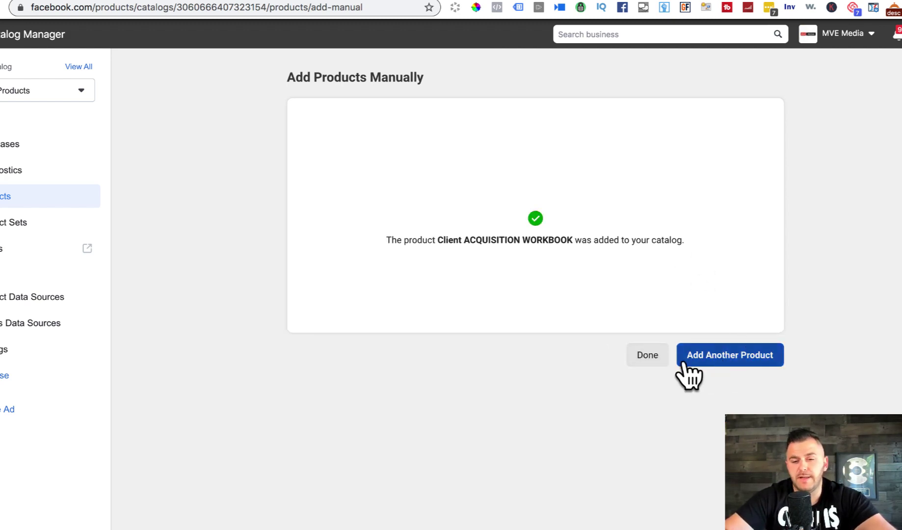
click(649, 355)
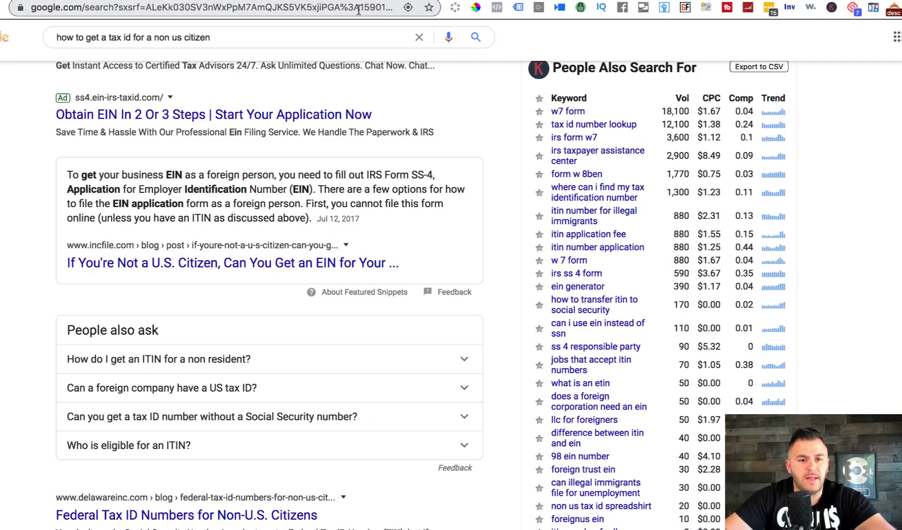
Step: Load facebook.com in the browser
click(359, 10)
text(facebook.com)
key(Return)
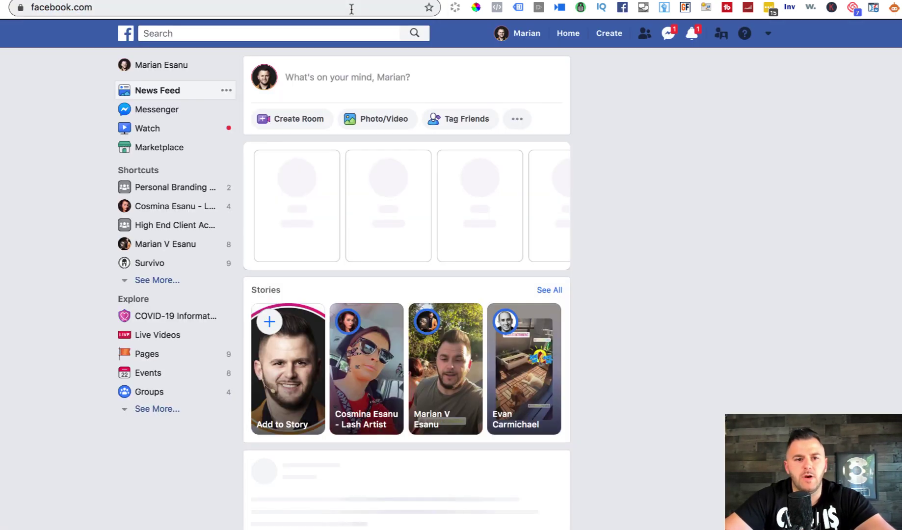
Step: Search 'personal branding funnels', open that business Page and expand its sections list
click(309, 34)
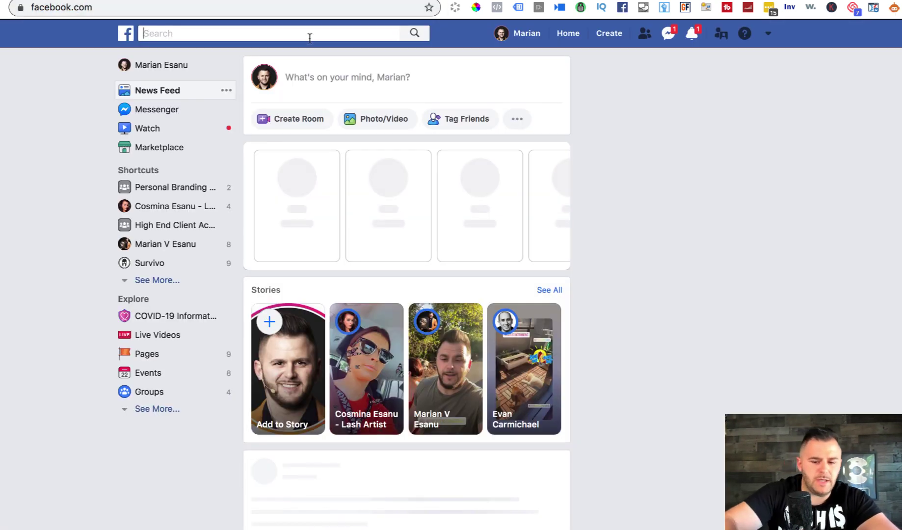
text(peers)
key(BackSpace)
key(BackSpace)
key(BackSpace)
key(BackSpace)
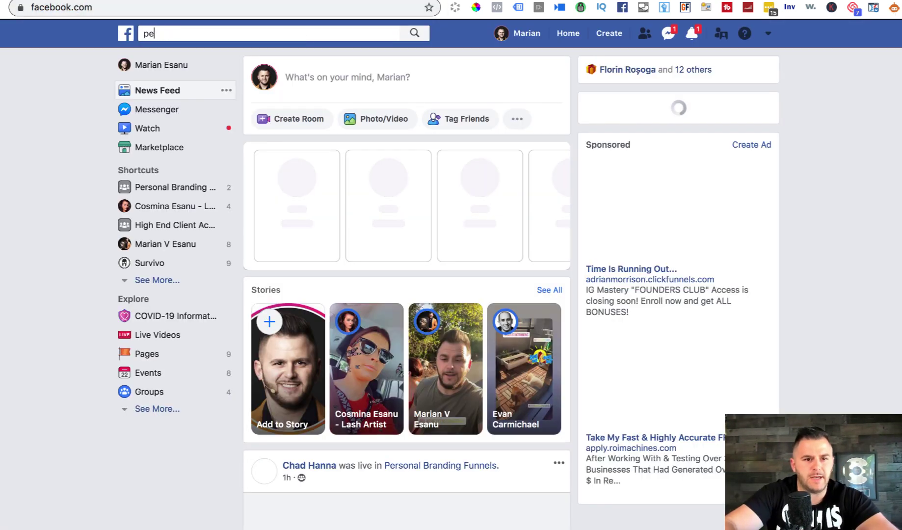
text(ers)
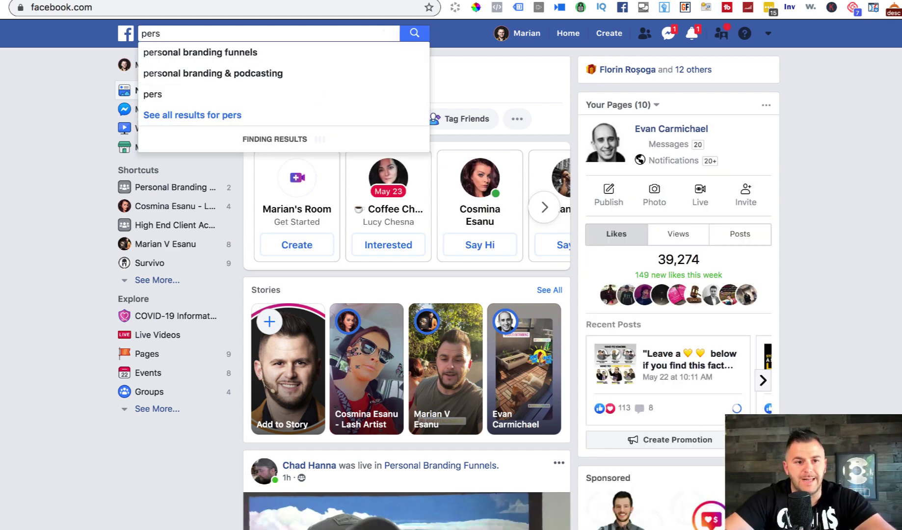
click(284, 53)
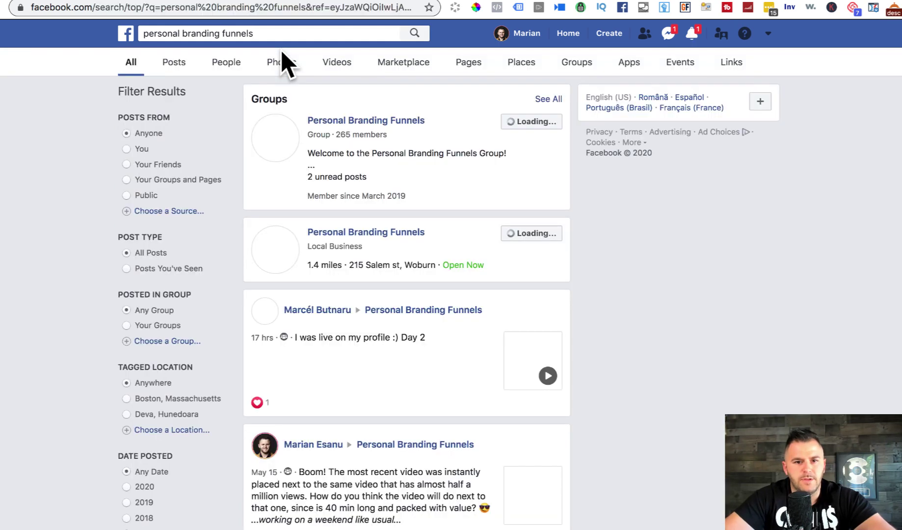
click(382, 234)
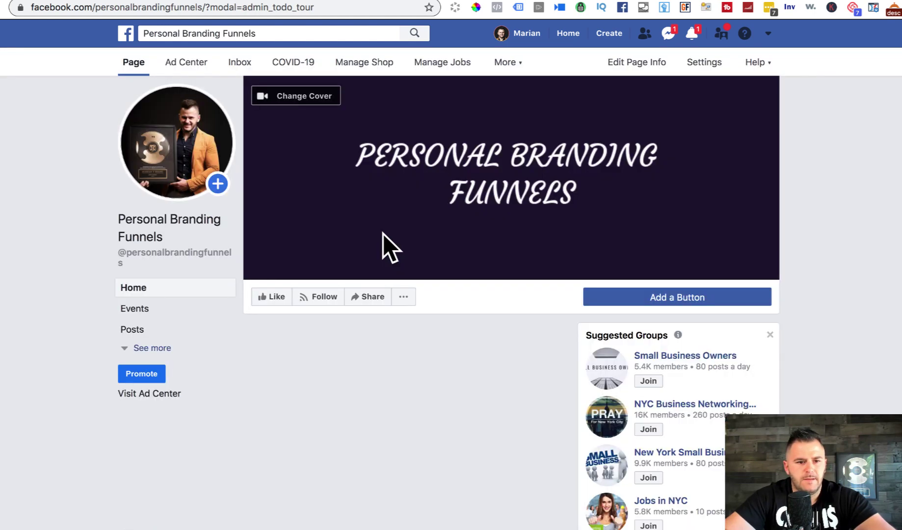
click(147, 347)
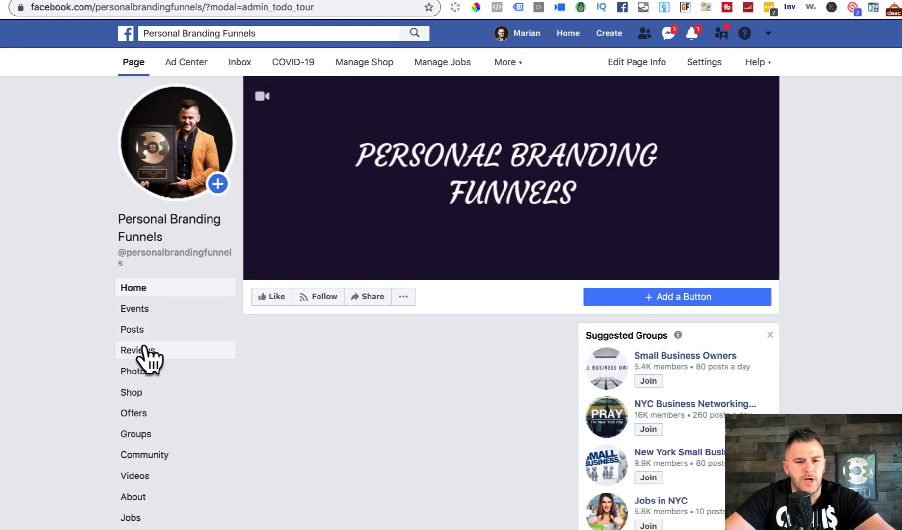
Step: Open the Page's Shop and confirm the workbook shows at $6.97, down from $29.00
click(142, 365)
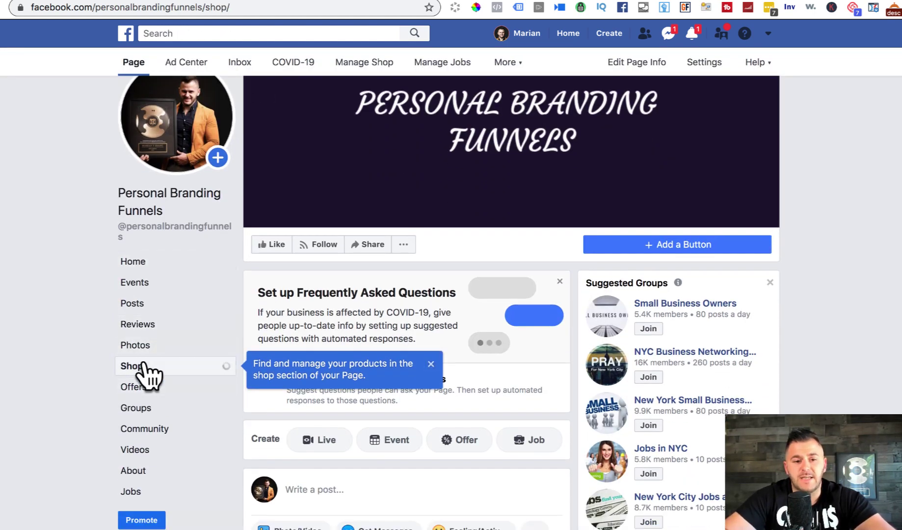
click(431, 365)
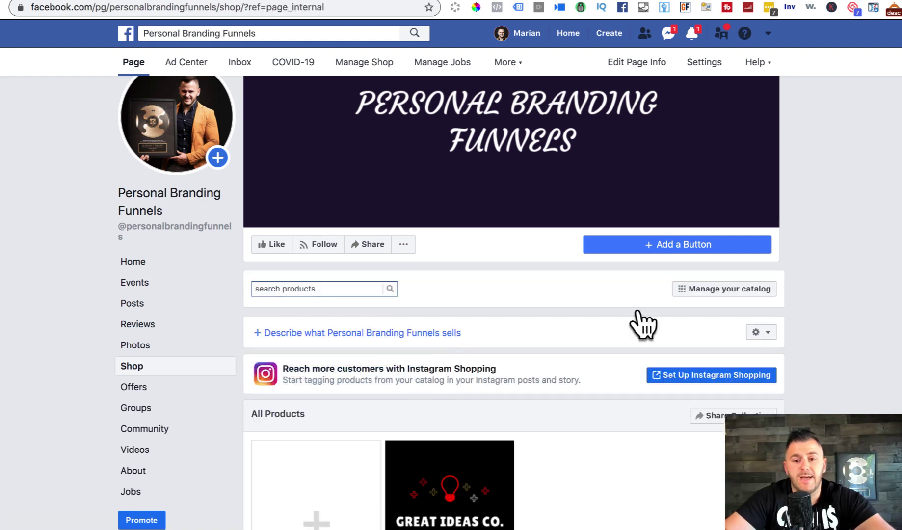
scroll(841, 301, down, 5)
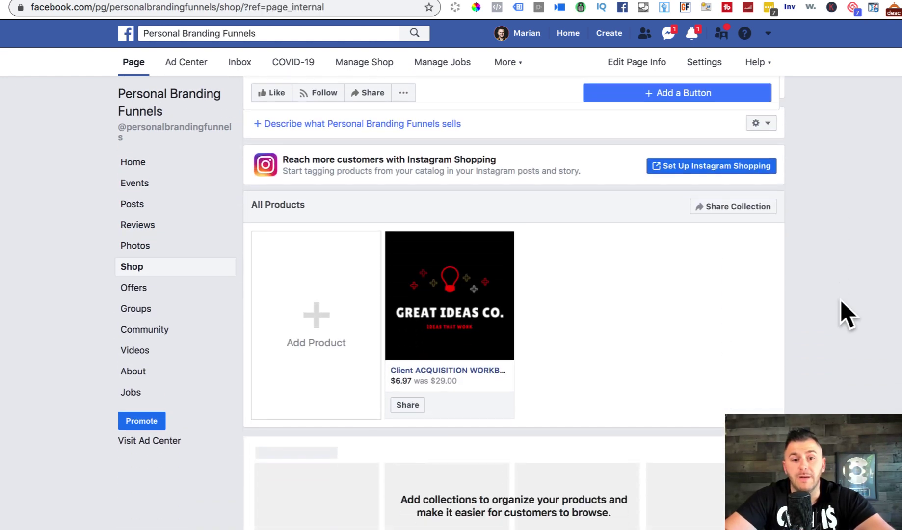
scroll(841, 301, up, 1)
scroll(840, 300, down, 1)
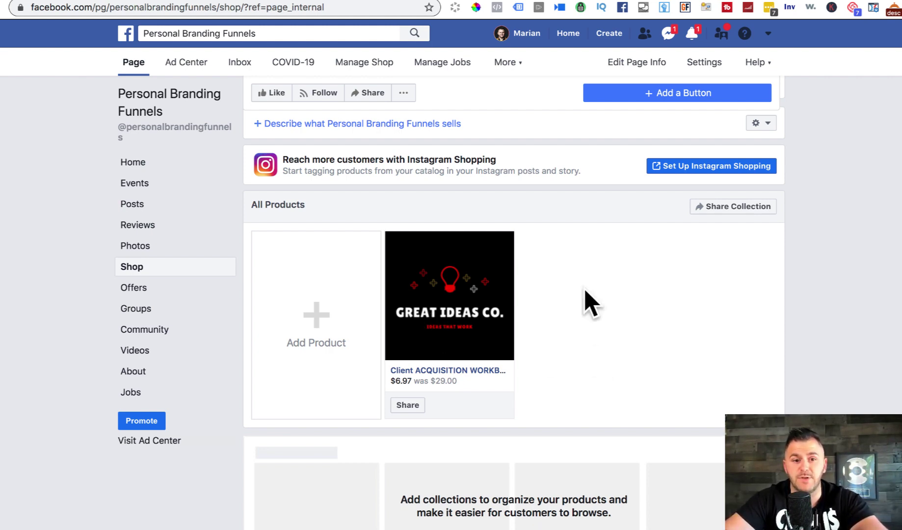
scroll(620, 342, up, 3)
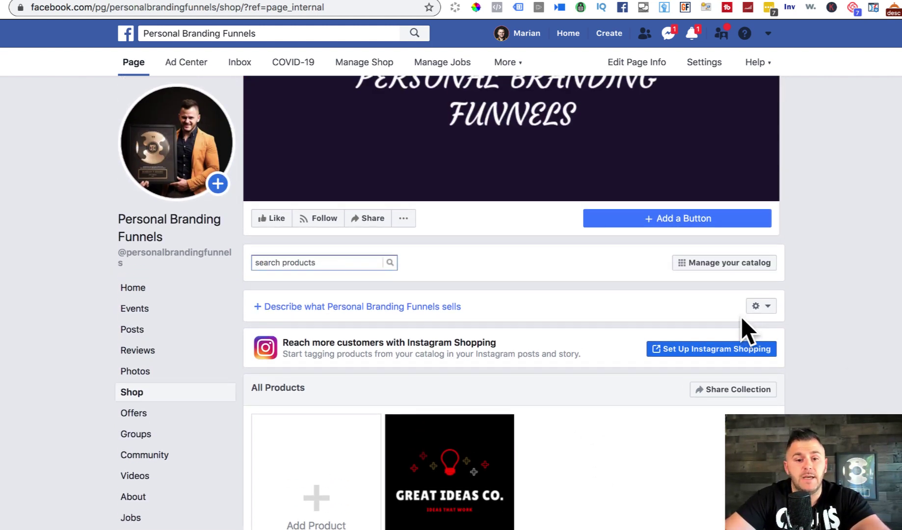
scroll(701, 335, down, 2)
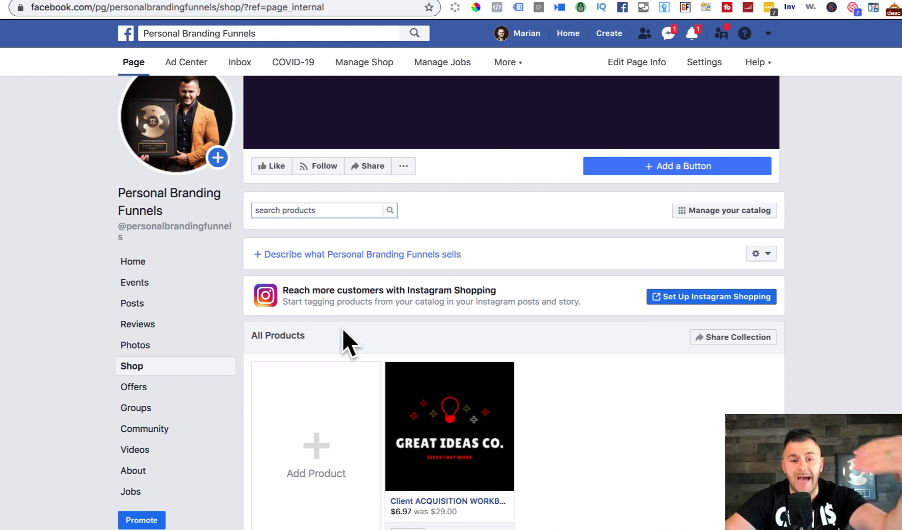
scroll(343, 329, up, 3)
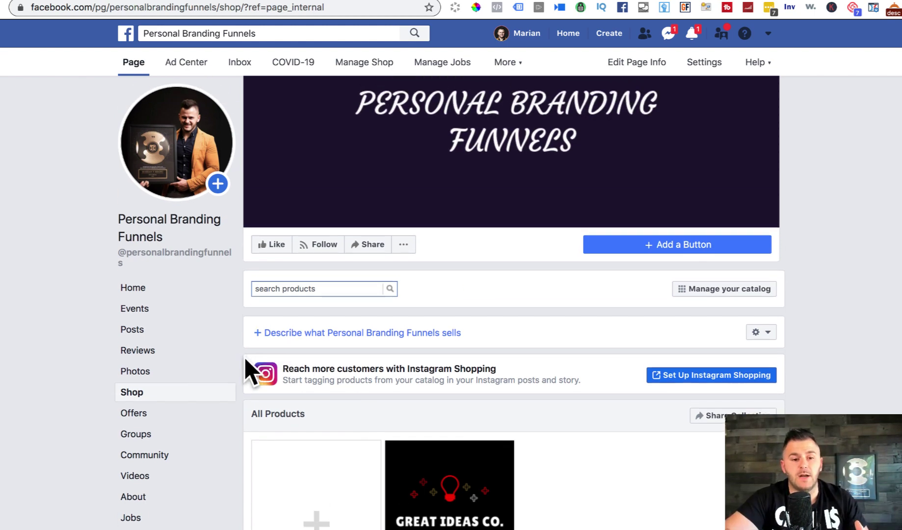
drag(283, 369, 573, 395)
click(287, 363)
click(588, 399)
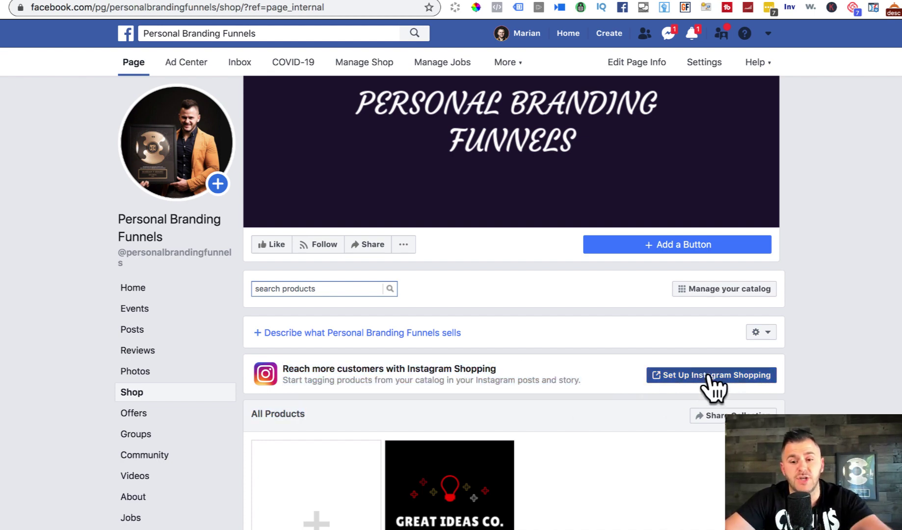
Step: Set up Instagram Shopping by switching on the Personal Branding Funnels profile, then close the list
click(673, 376)
scroll(673, 377, down, 5)
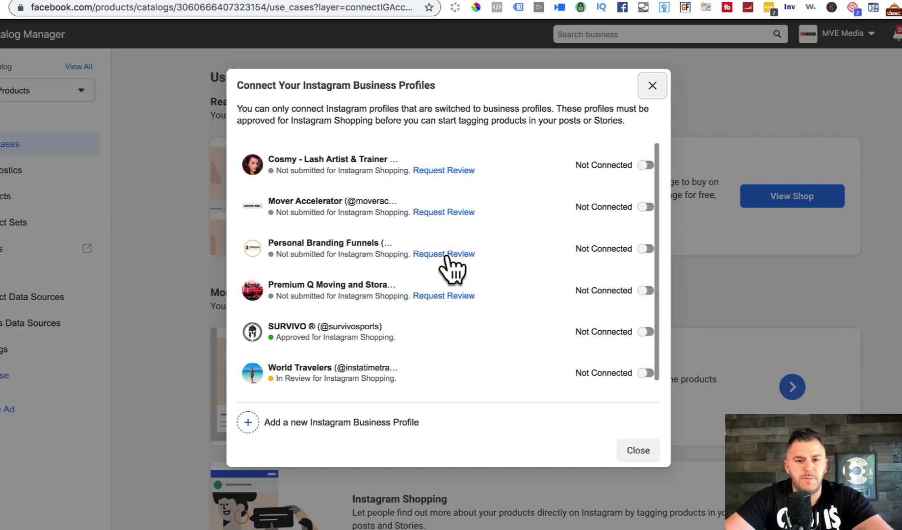
click(646, 249)
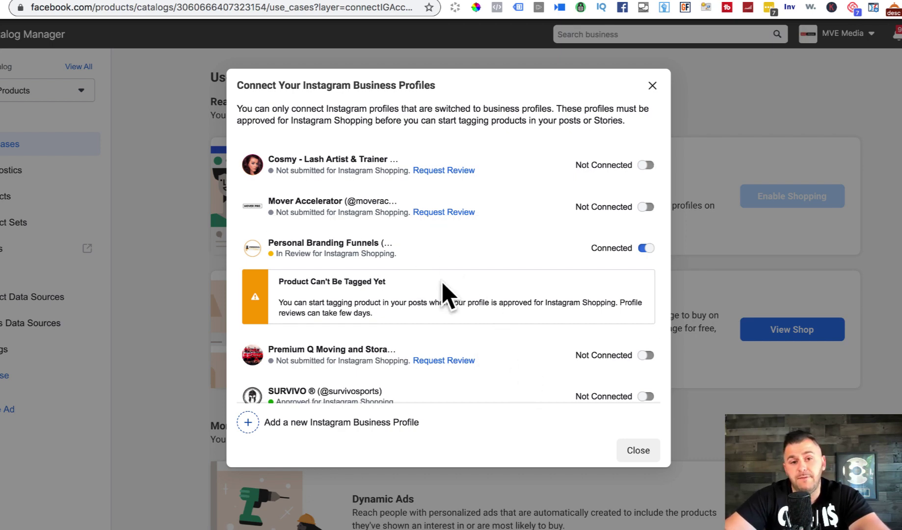
click(641, 452)
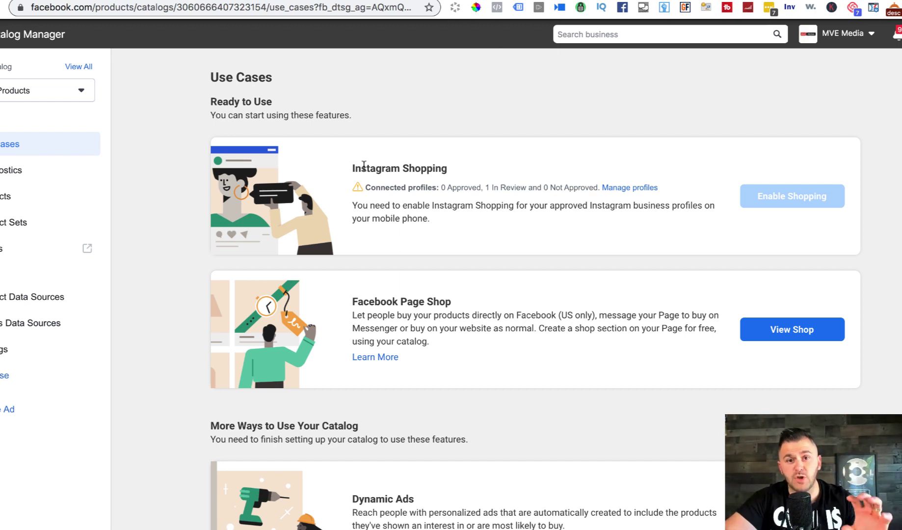
Step: Open the Personal Branding Funnels shop via View Shop under Facebook Page Shop
scroll(364, 166, down, 1)
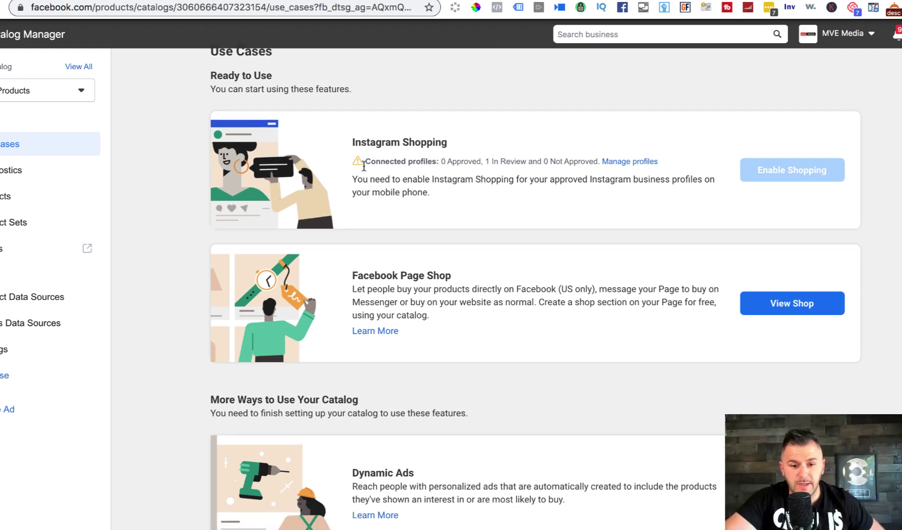
scroll(540, 246, down, 6)
scroll(800, 313, up, 1)
scroll(799, 313, down, 1)
scroll(799, 312, up, 6)
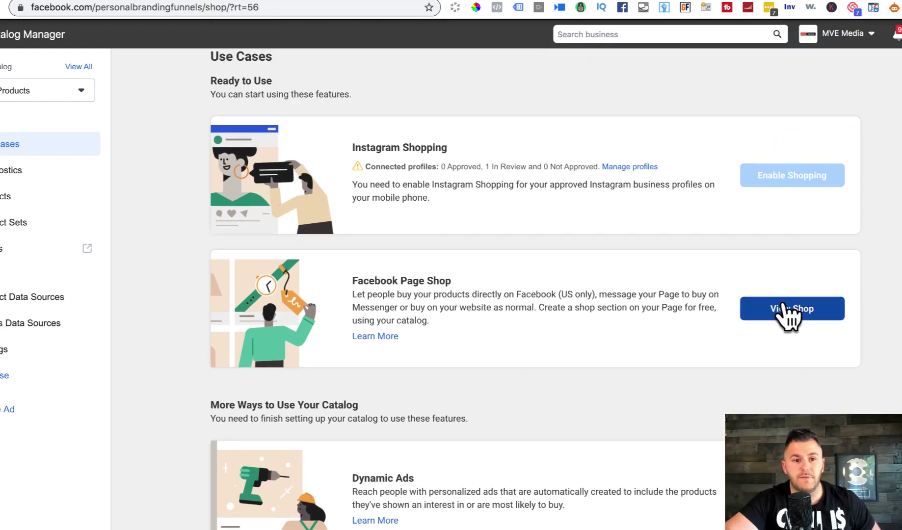
click(788, 310)
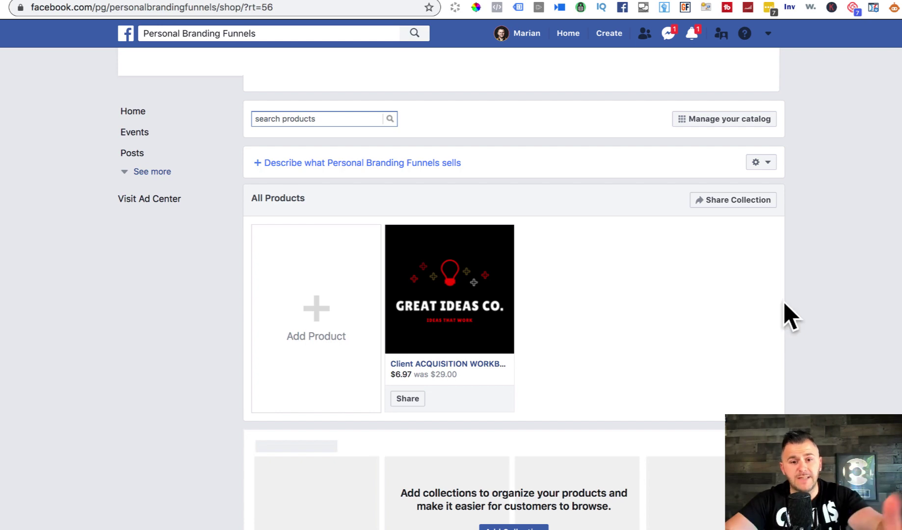
scroll(517, 424, down, 3)
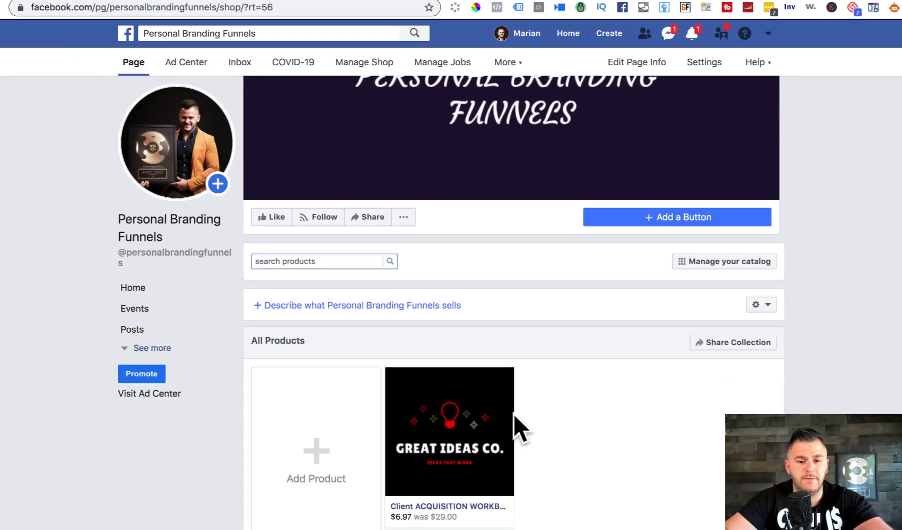
scroll(512, 427, down, 3)
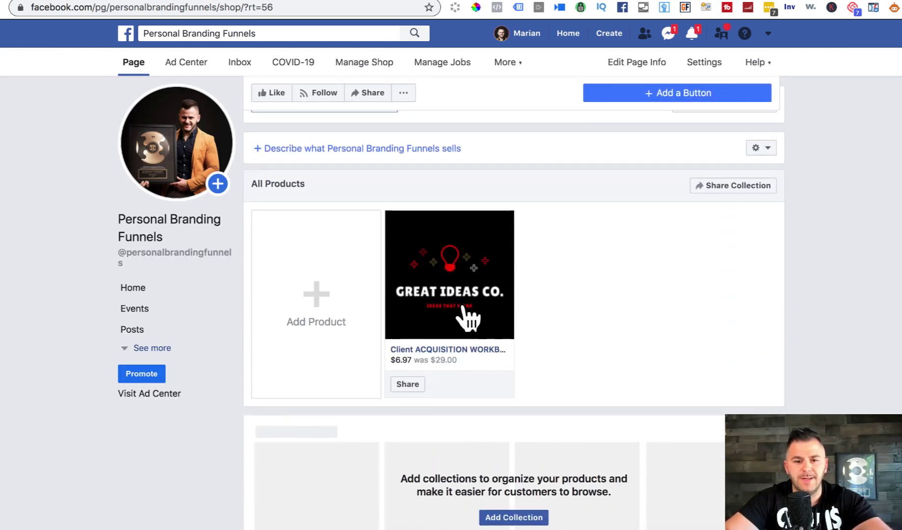